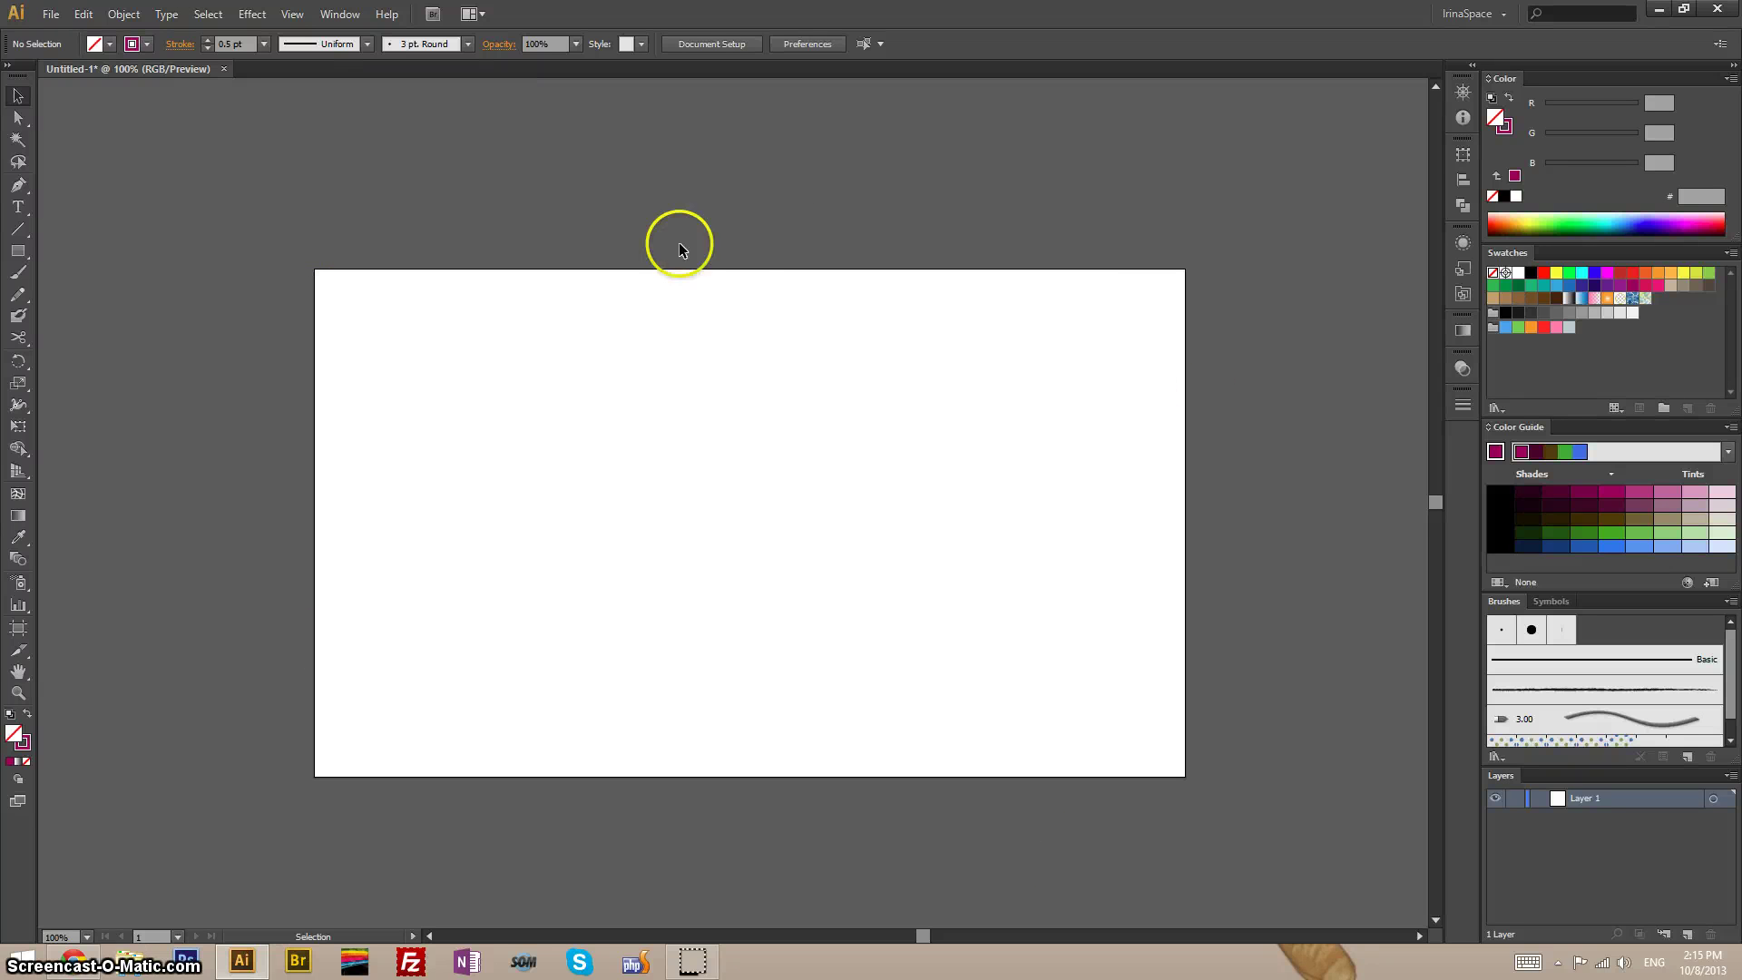
Step: Place the witch-and-cauldron sketch JPG and scale it to fill most of the artboard's height
left_click(50, 16)
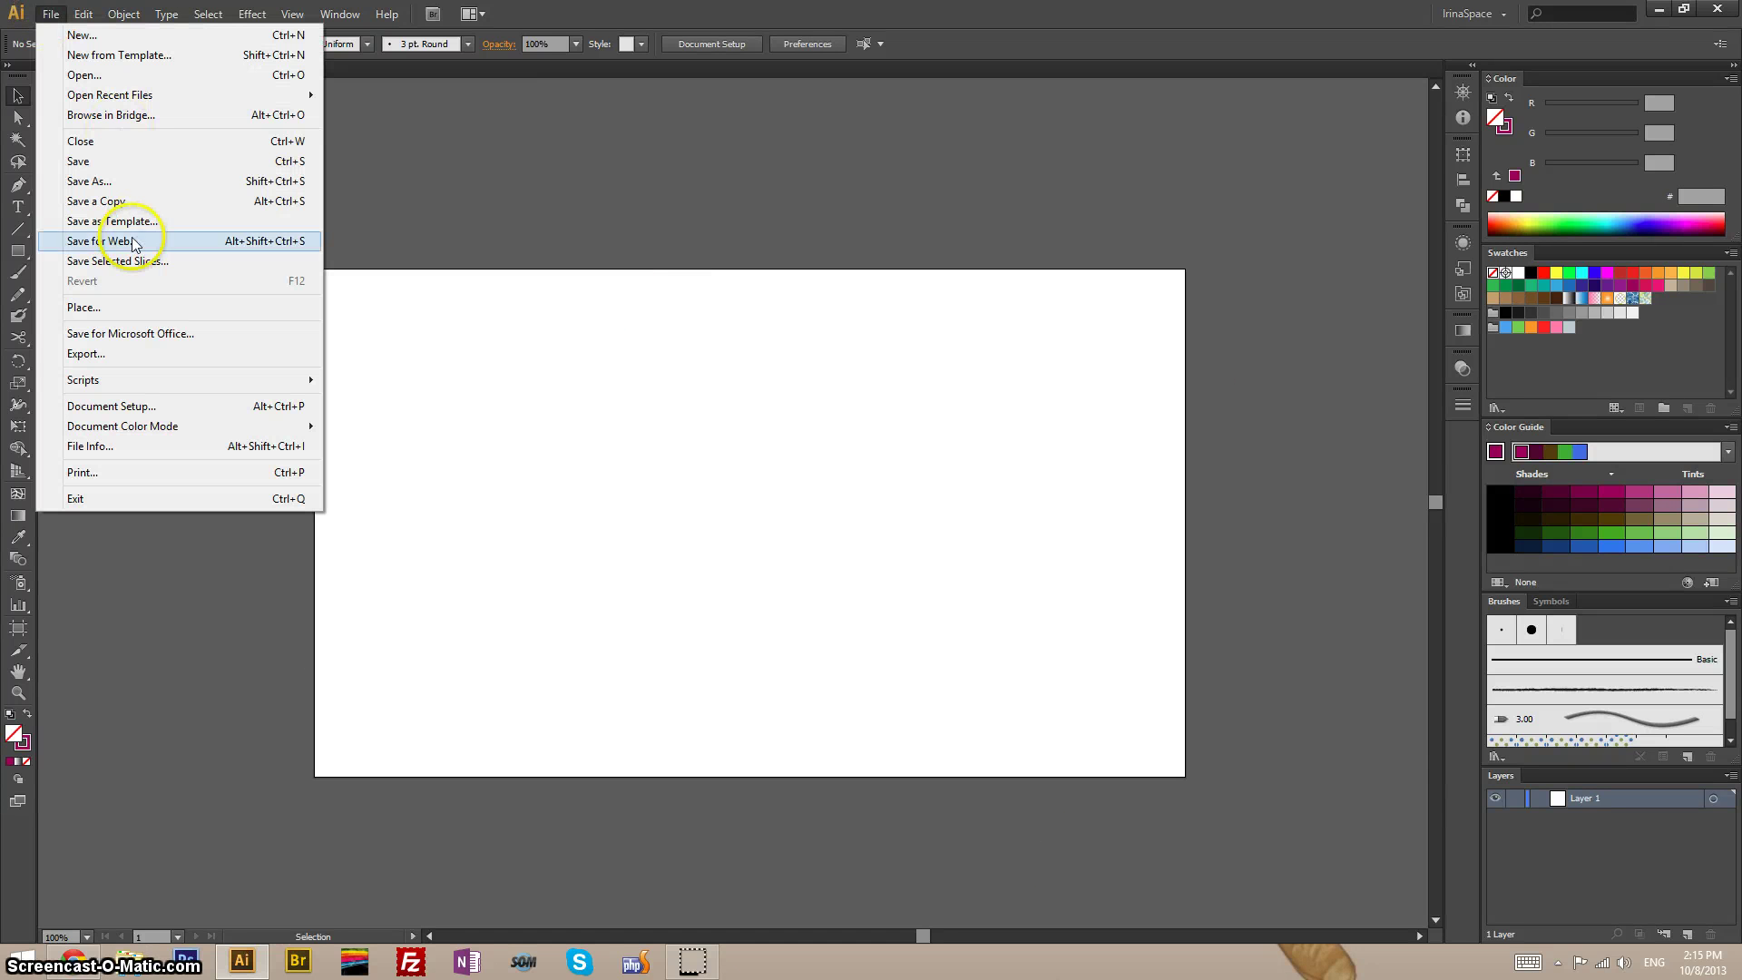
left_click(120, 304)
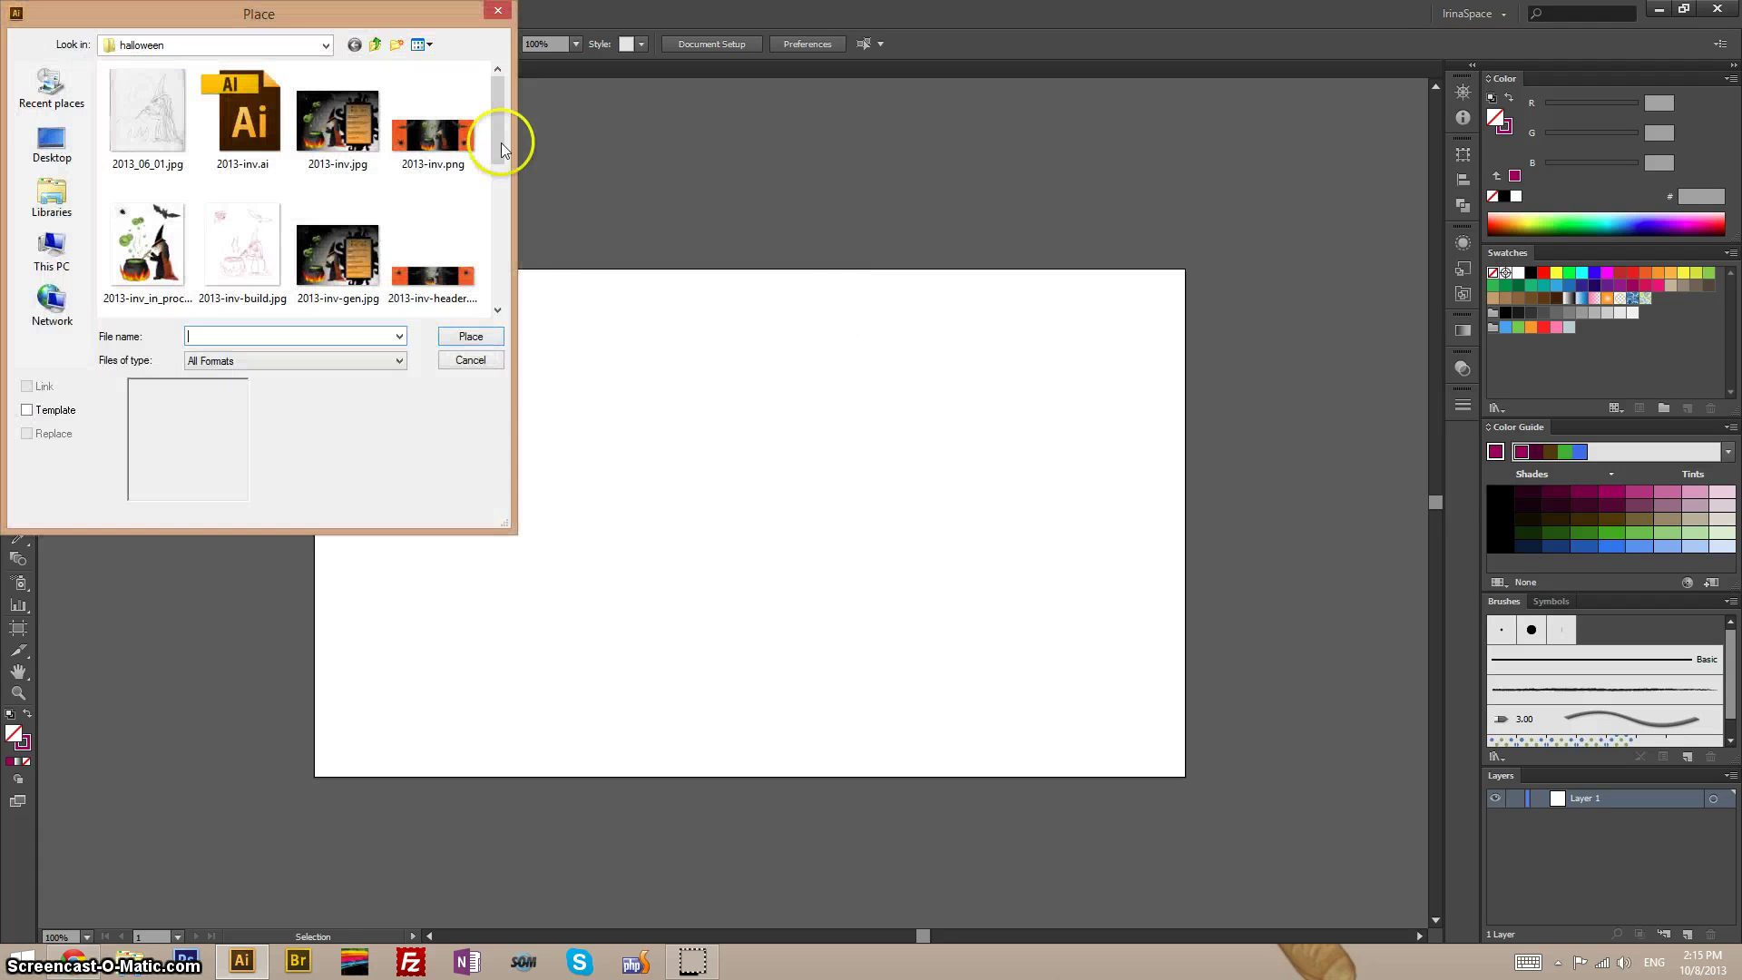
left_click_drag(501, 117, 498, 205)
double_click(433, 145)
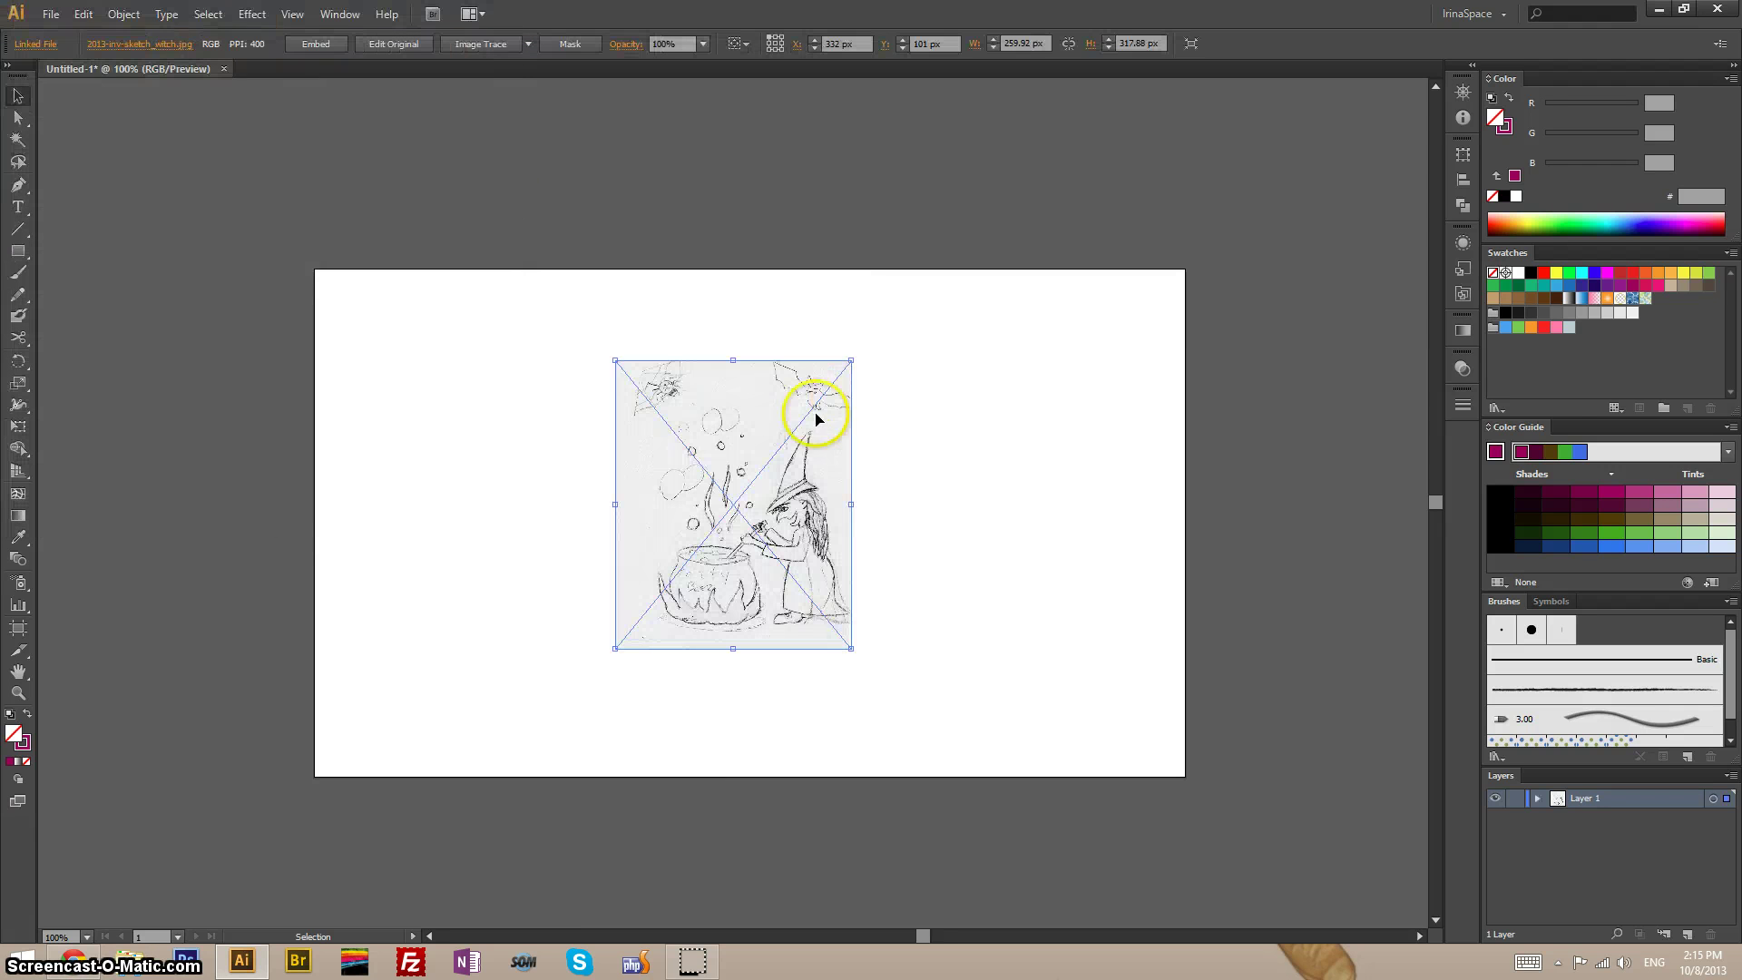
left_click_drag(852, 360, 912, 286)
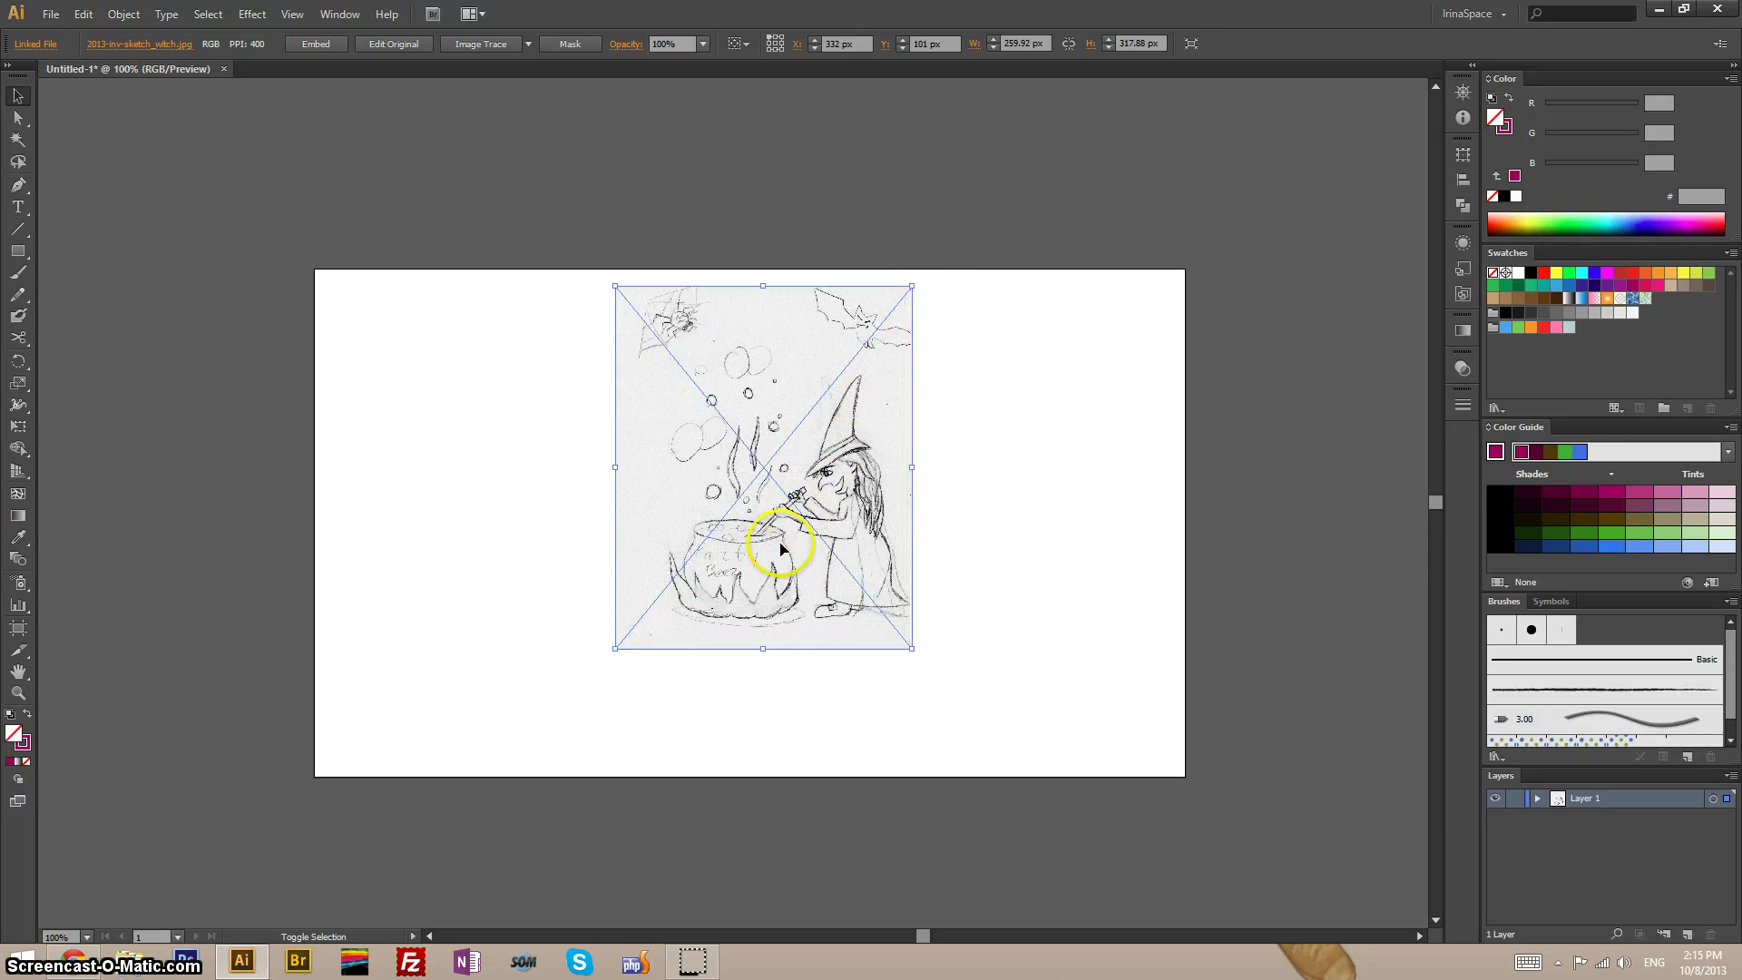
left_click_drag(614, 648, 468, 761)
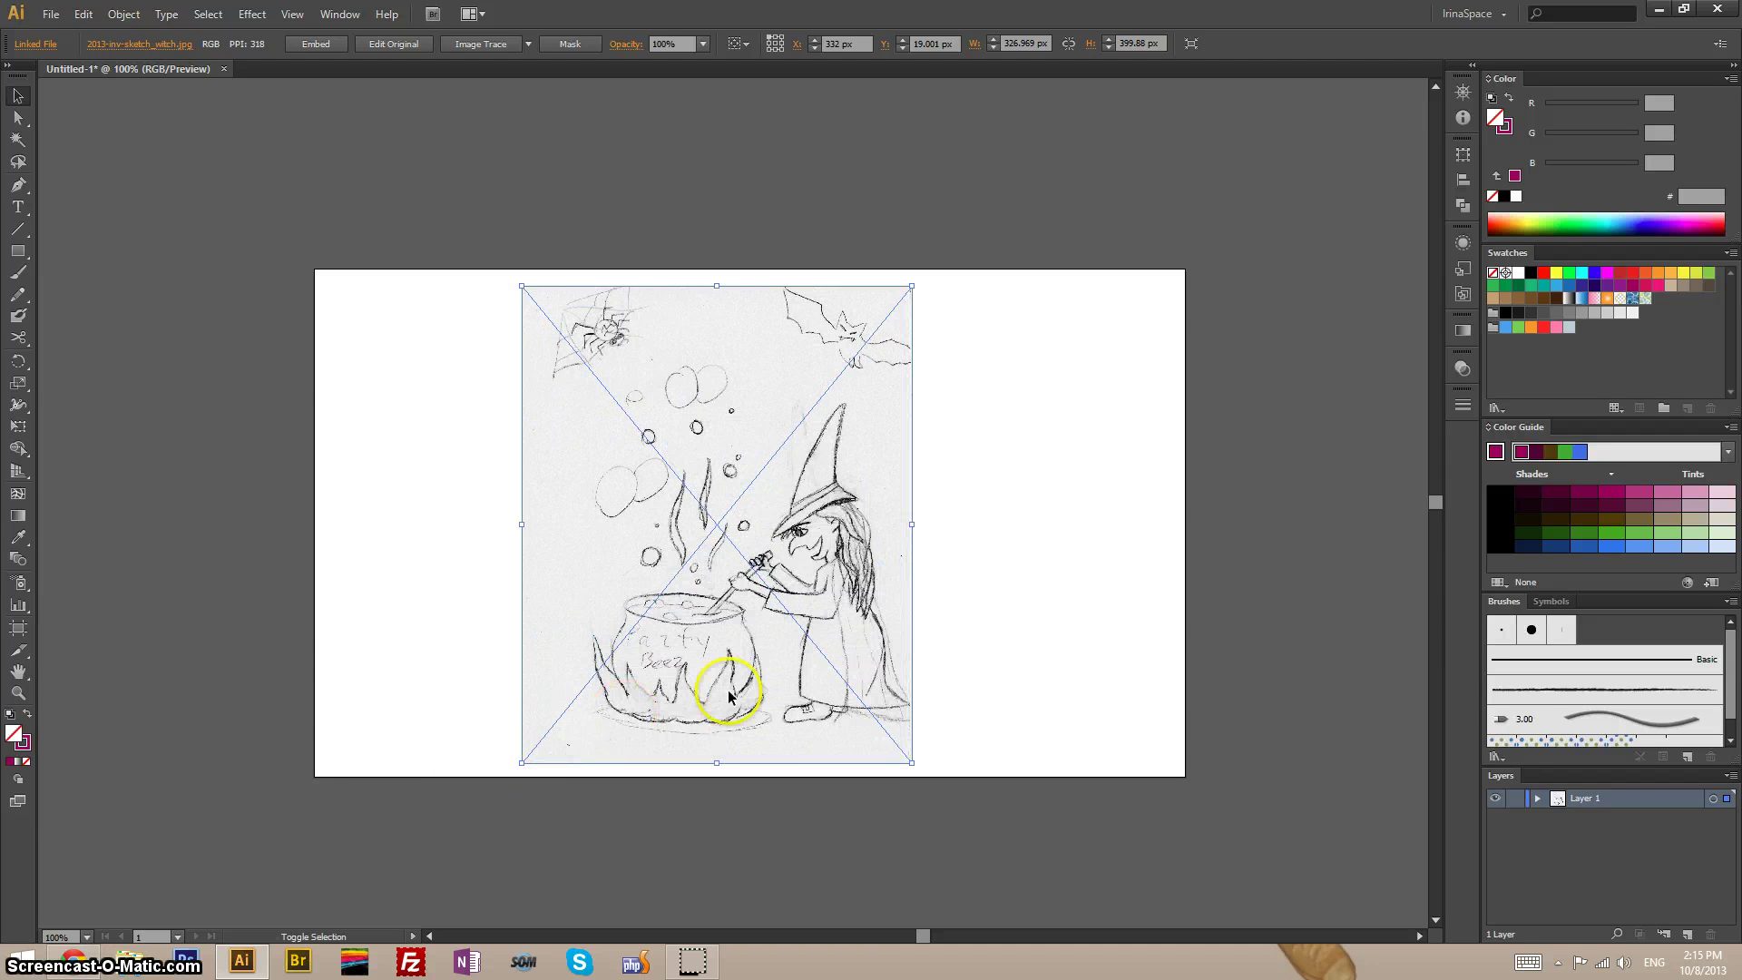
Step: Make Layer 1 a template layer so the sketch is dimmed to 50% and locked
double_click(1637, 798)
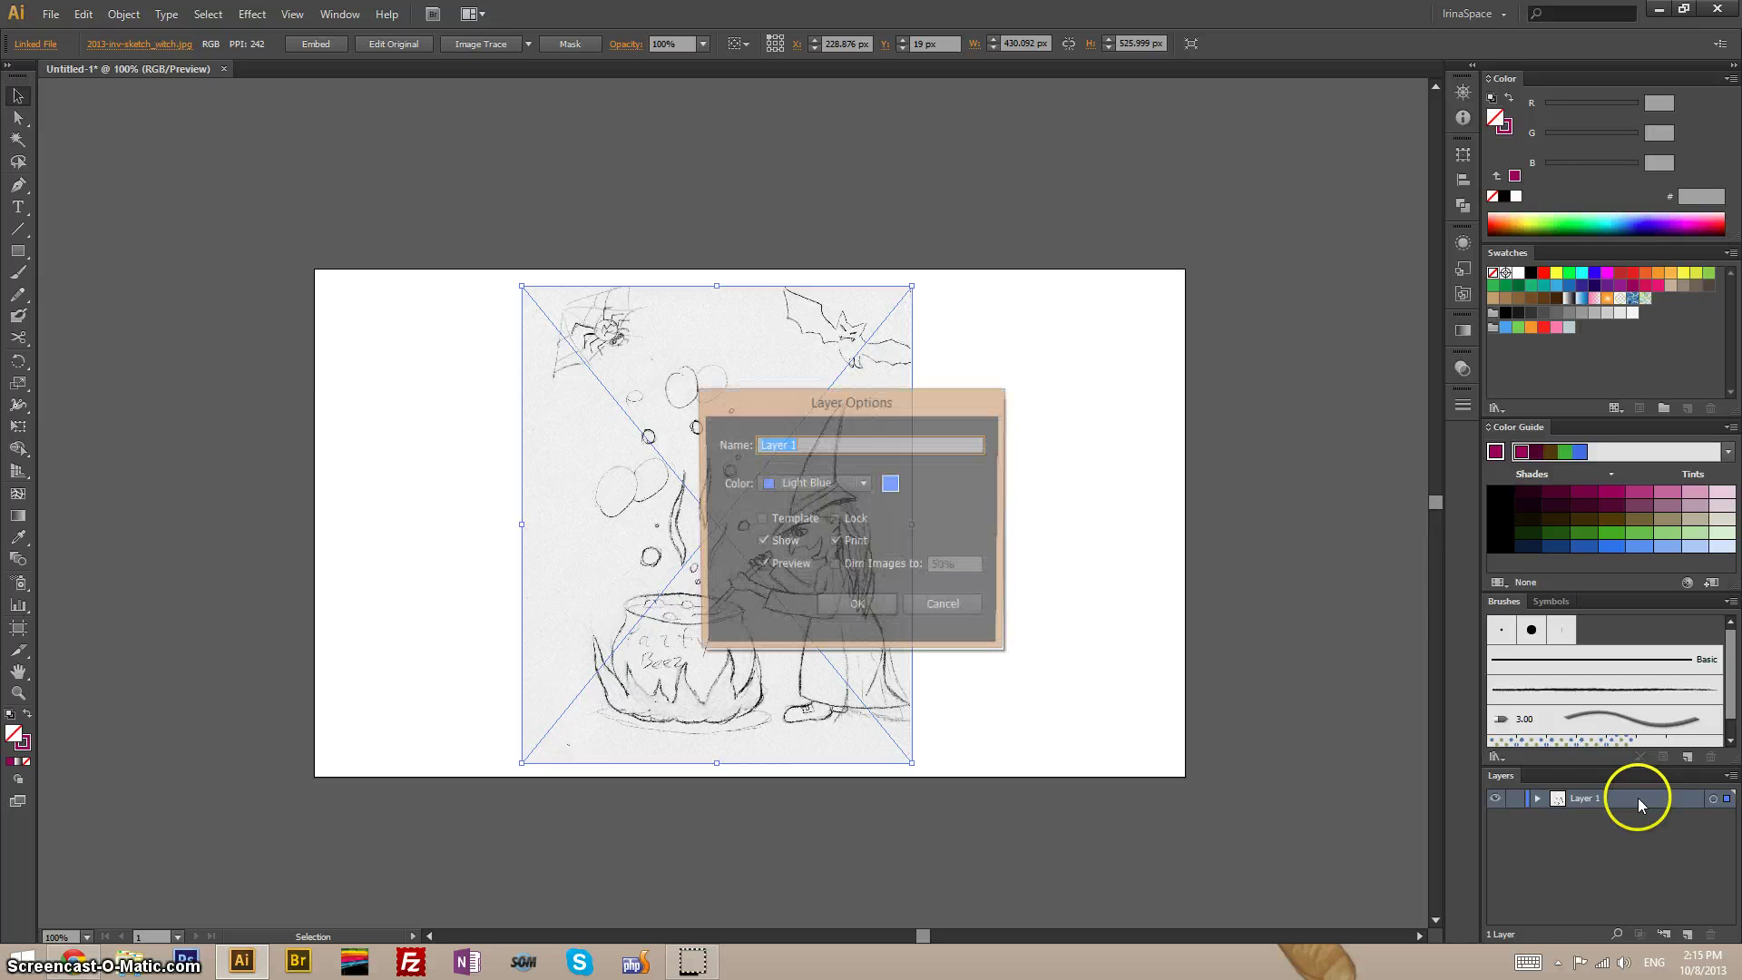
left_click(776, 519)
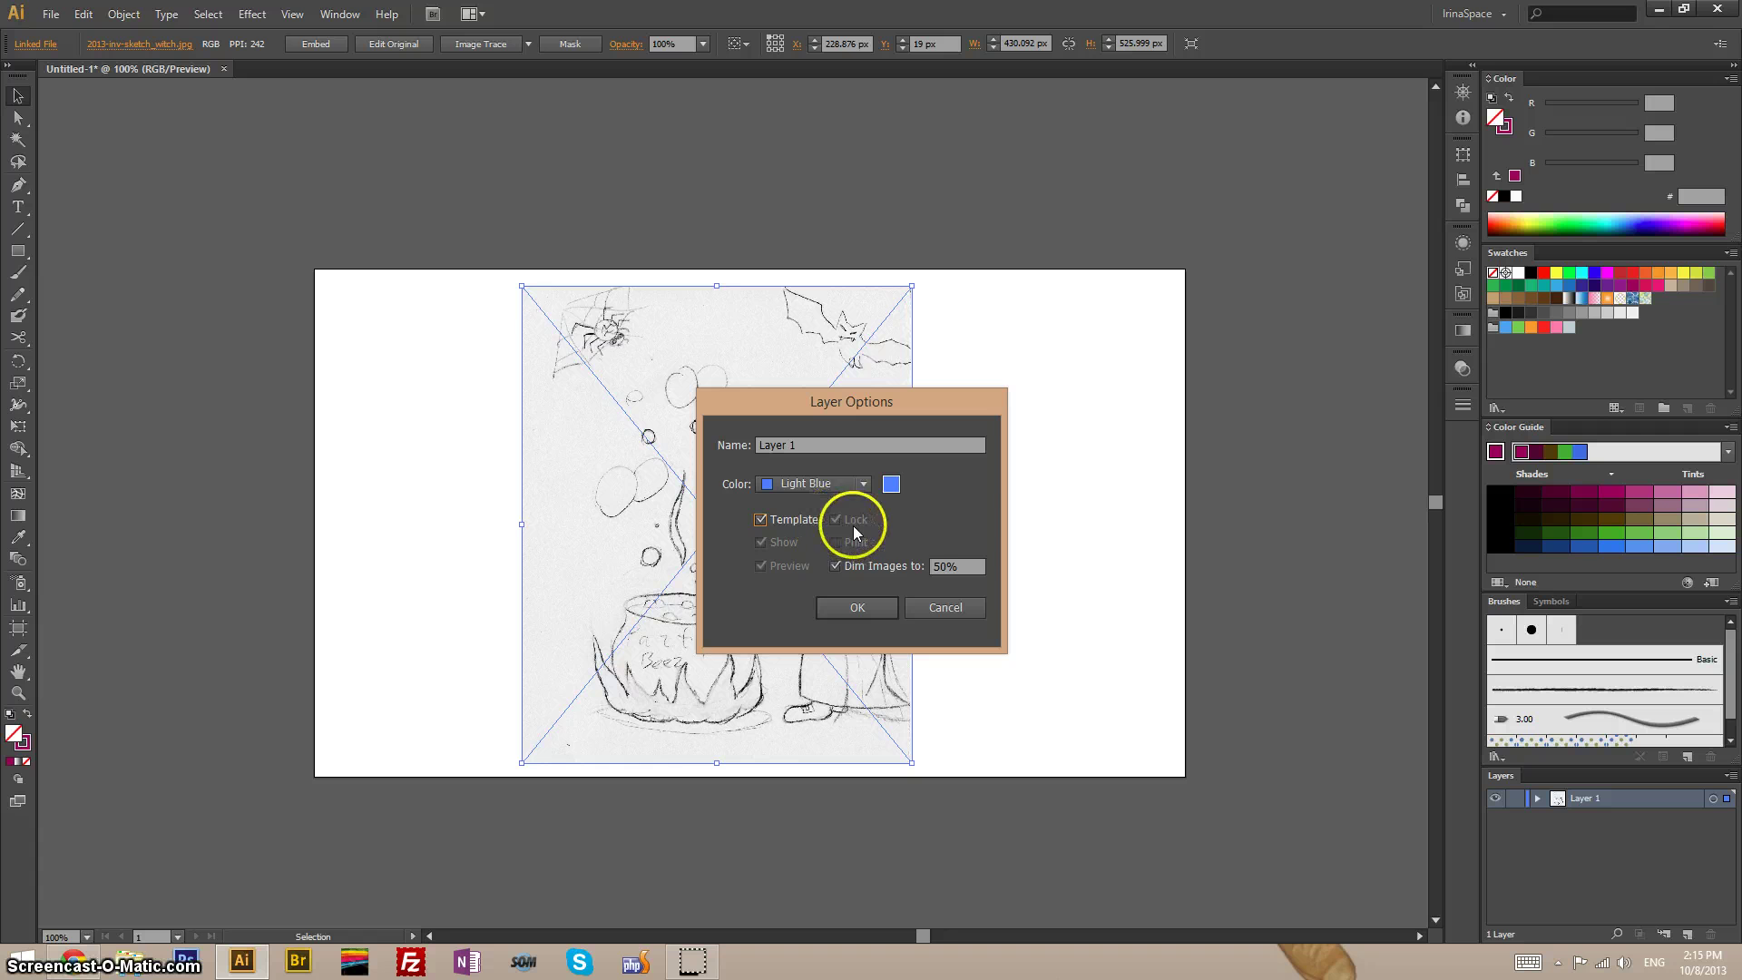
left_click(860, 607)
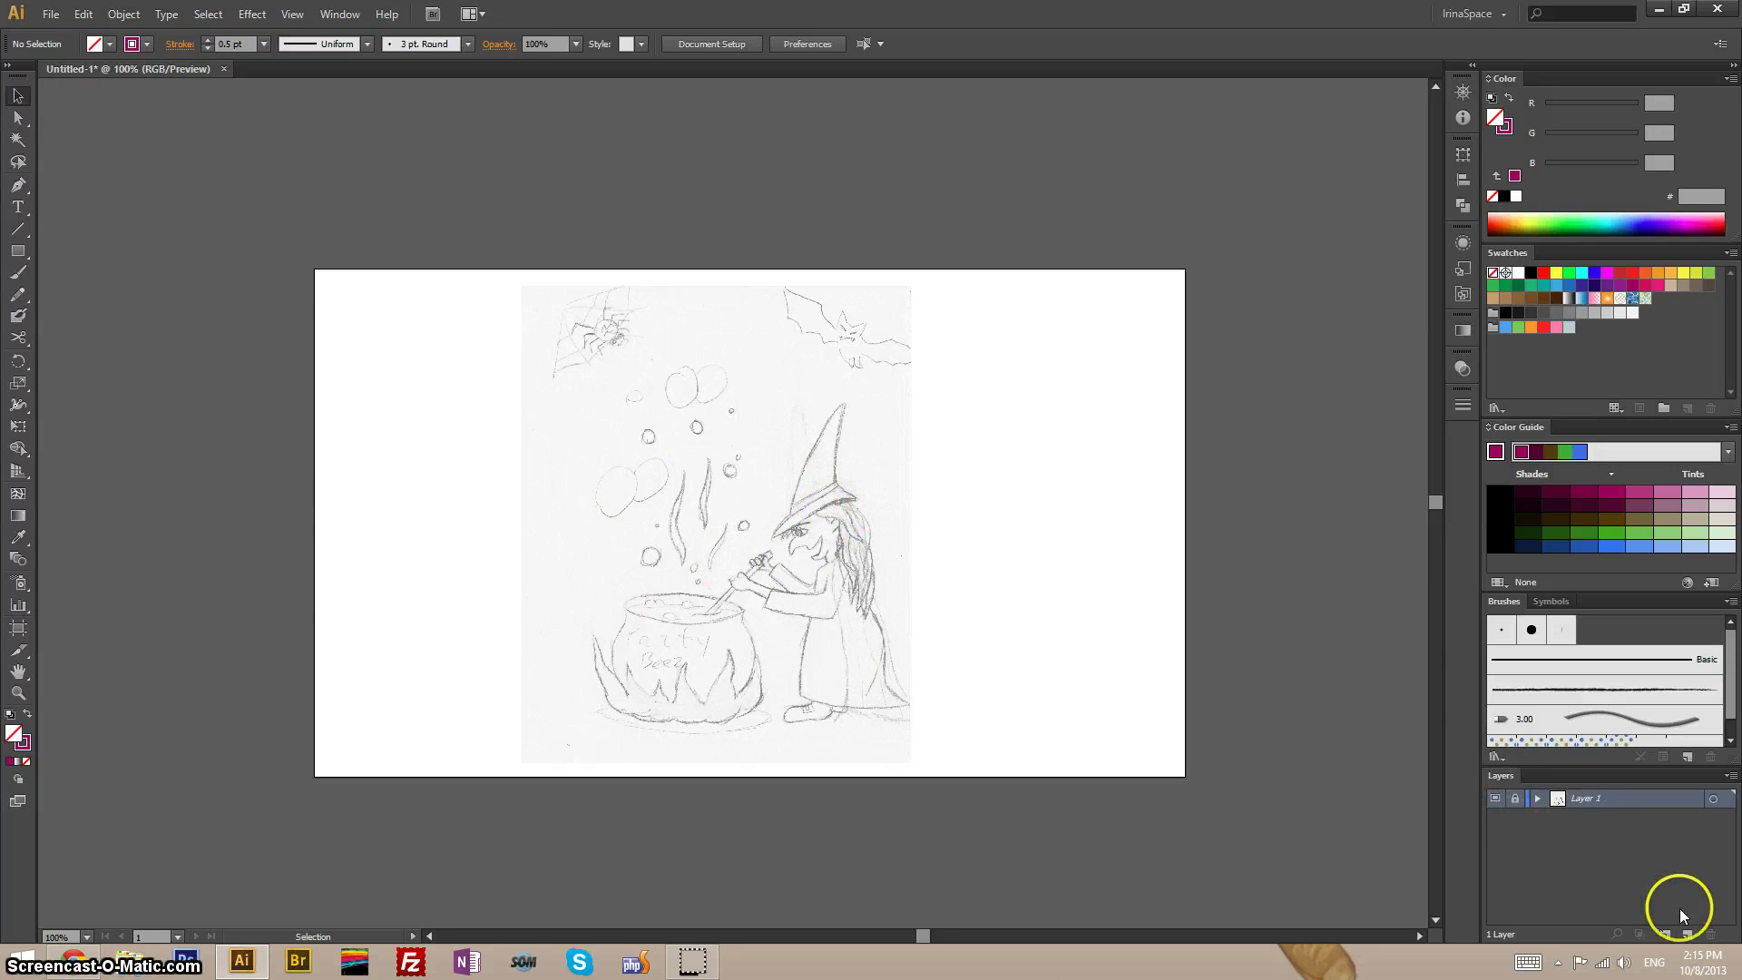
Step: Add a new Layer 2 above the template and set its layer colour to Light Blue
left_click(1686, 936)
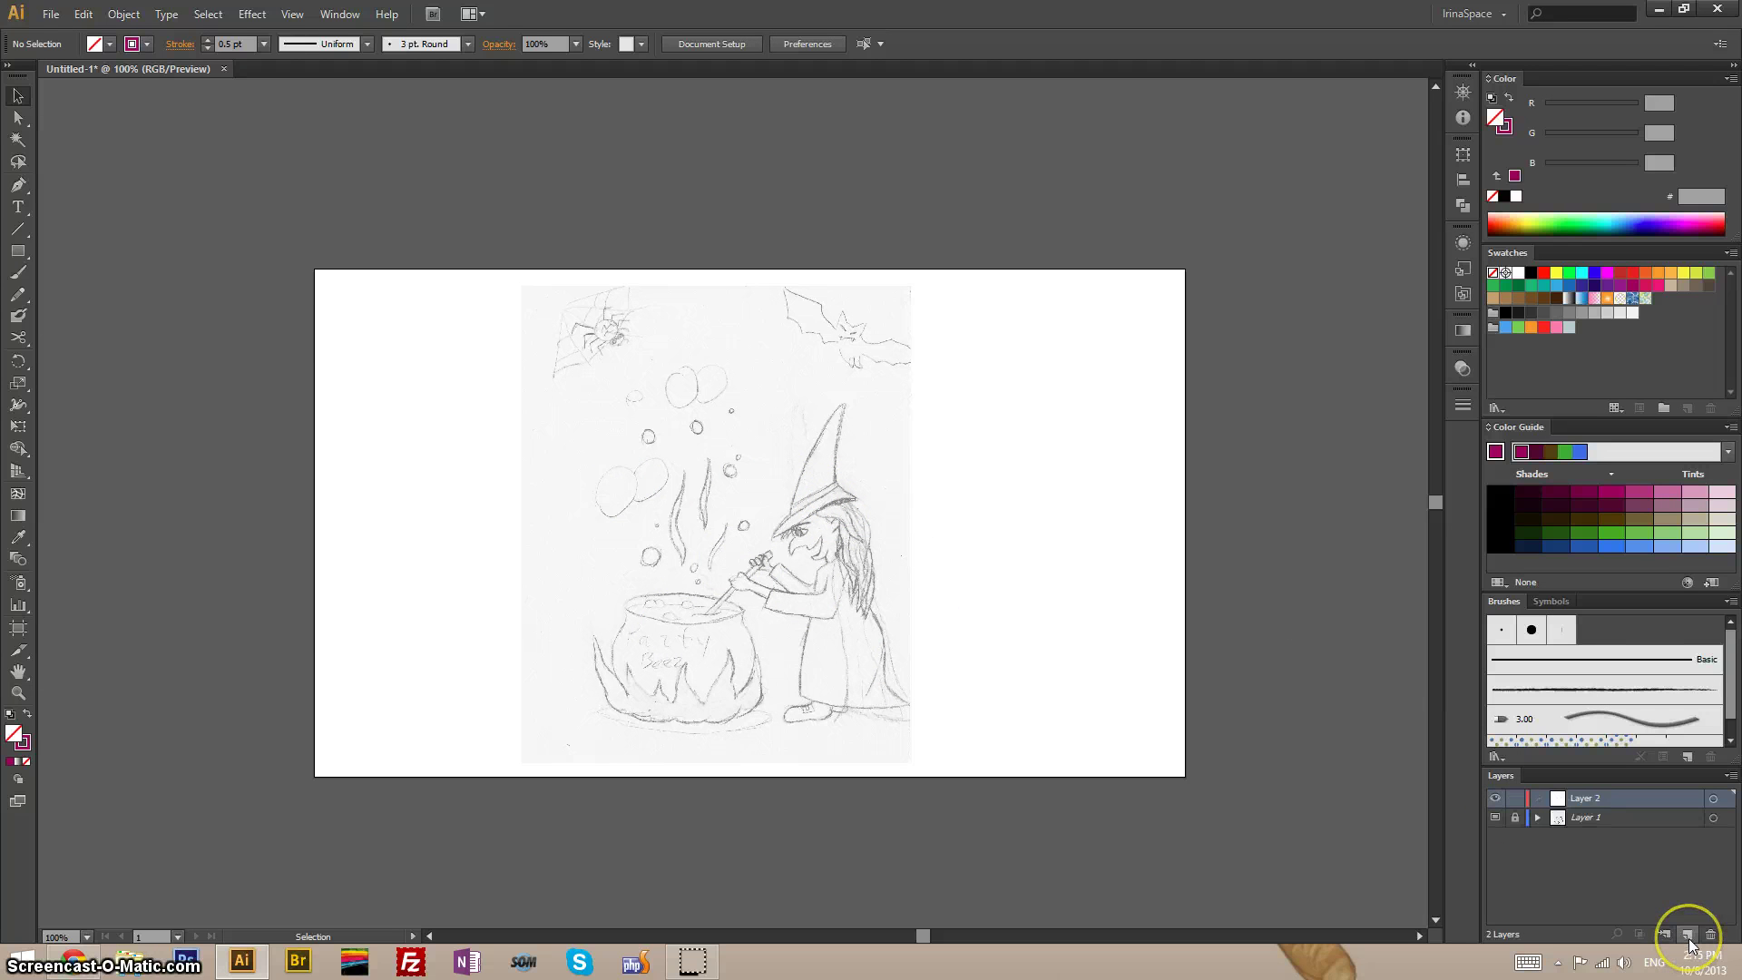
double_click(1636, 798)
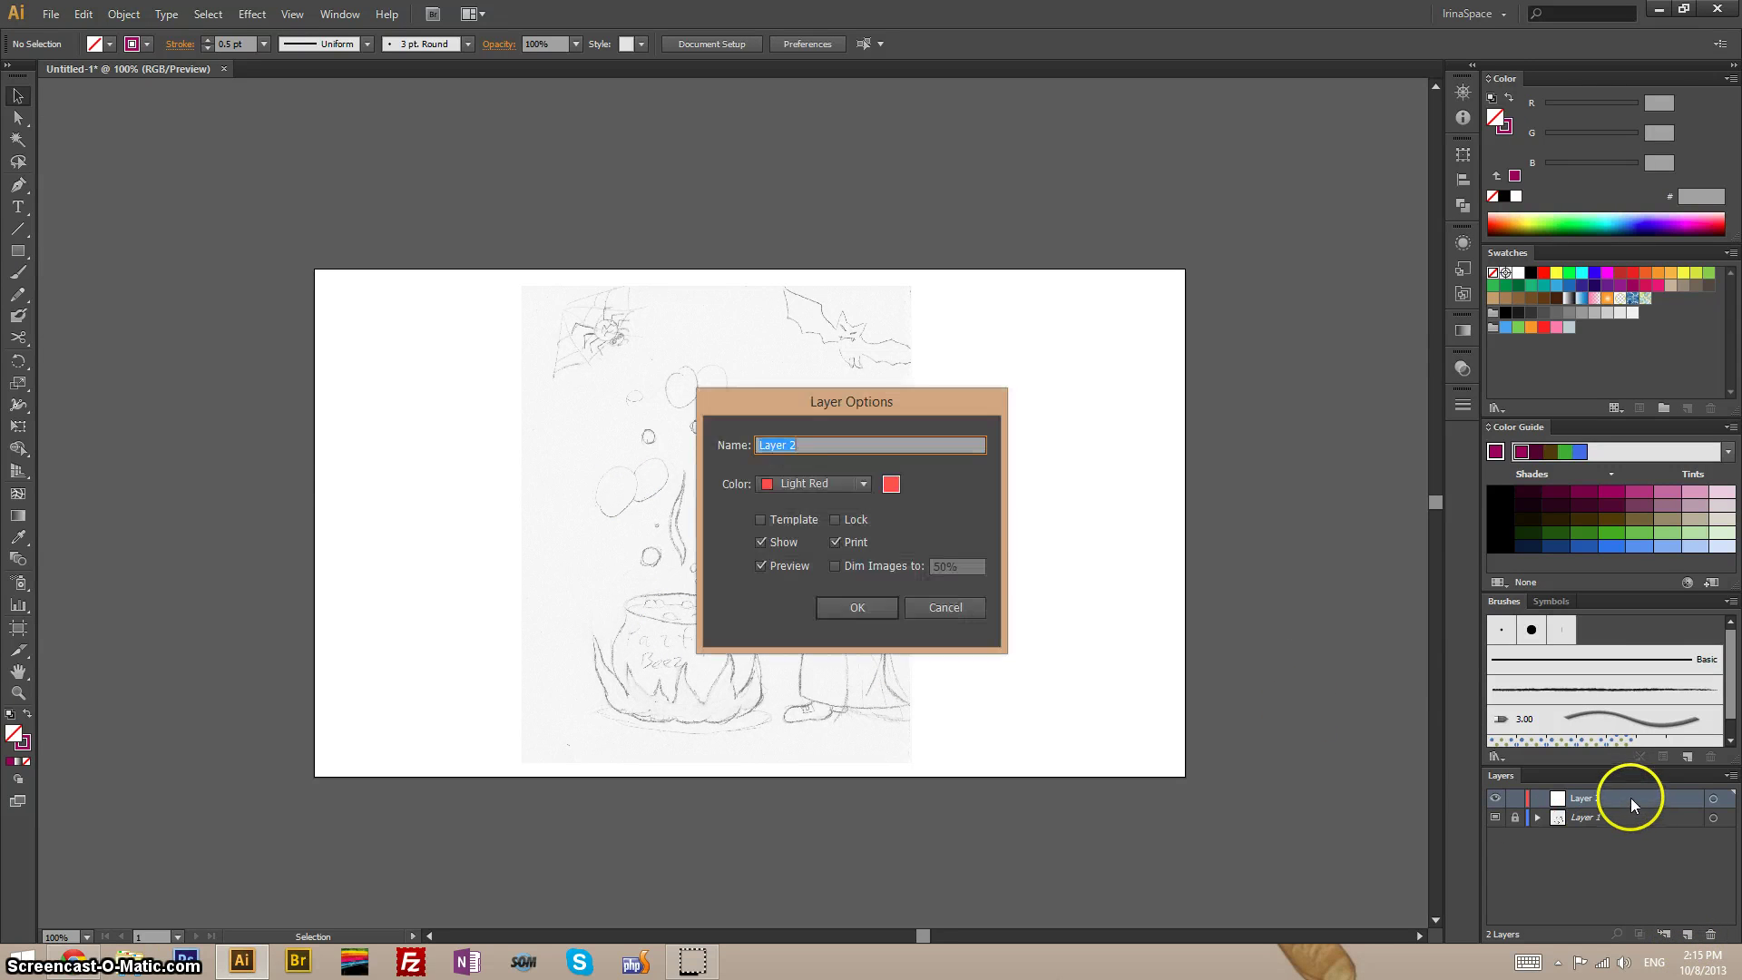
left_click(799, 489)
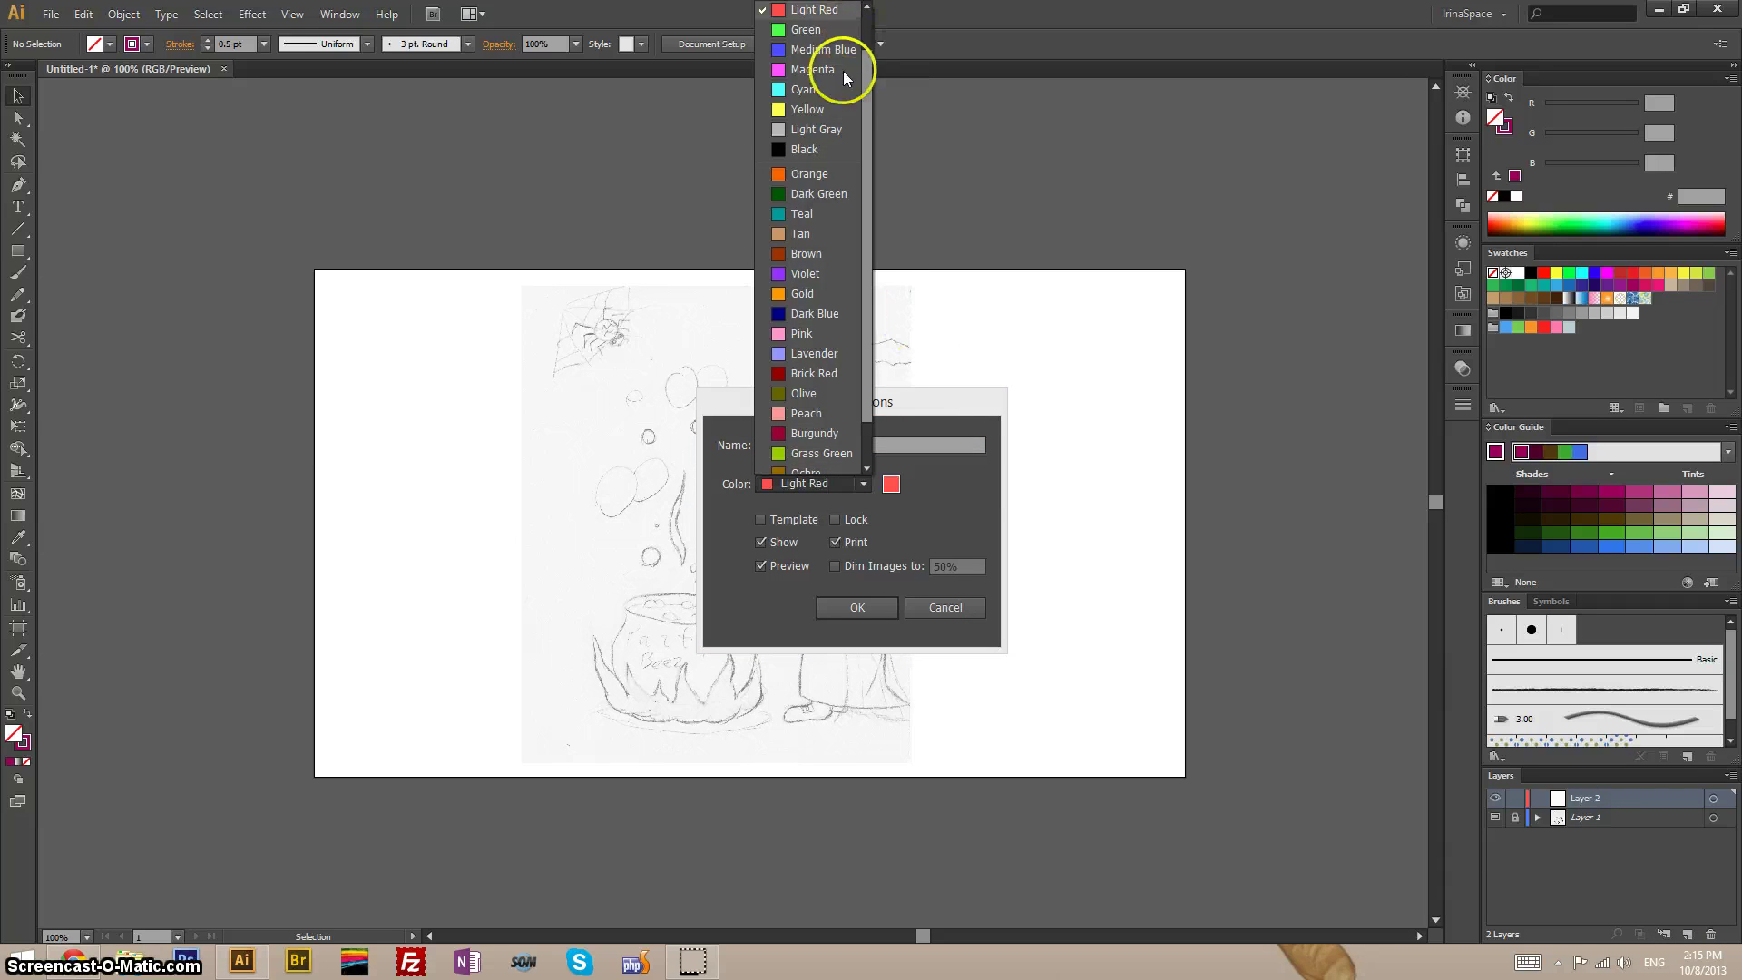
left_click(817, 35)
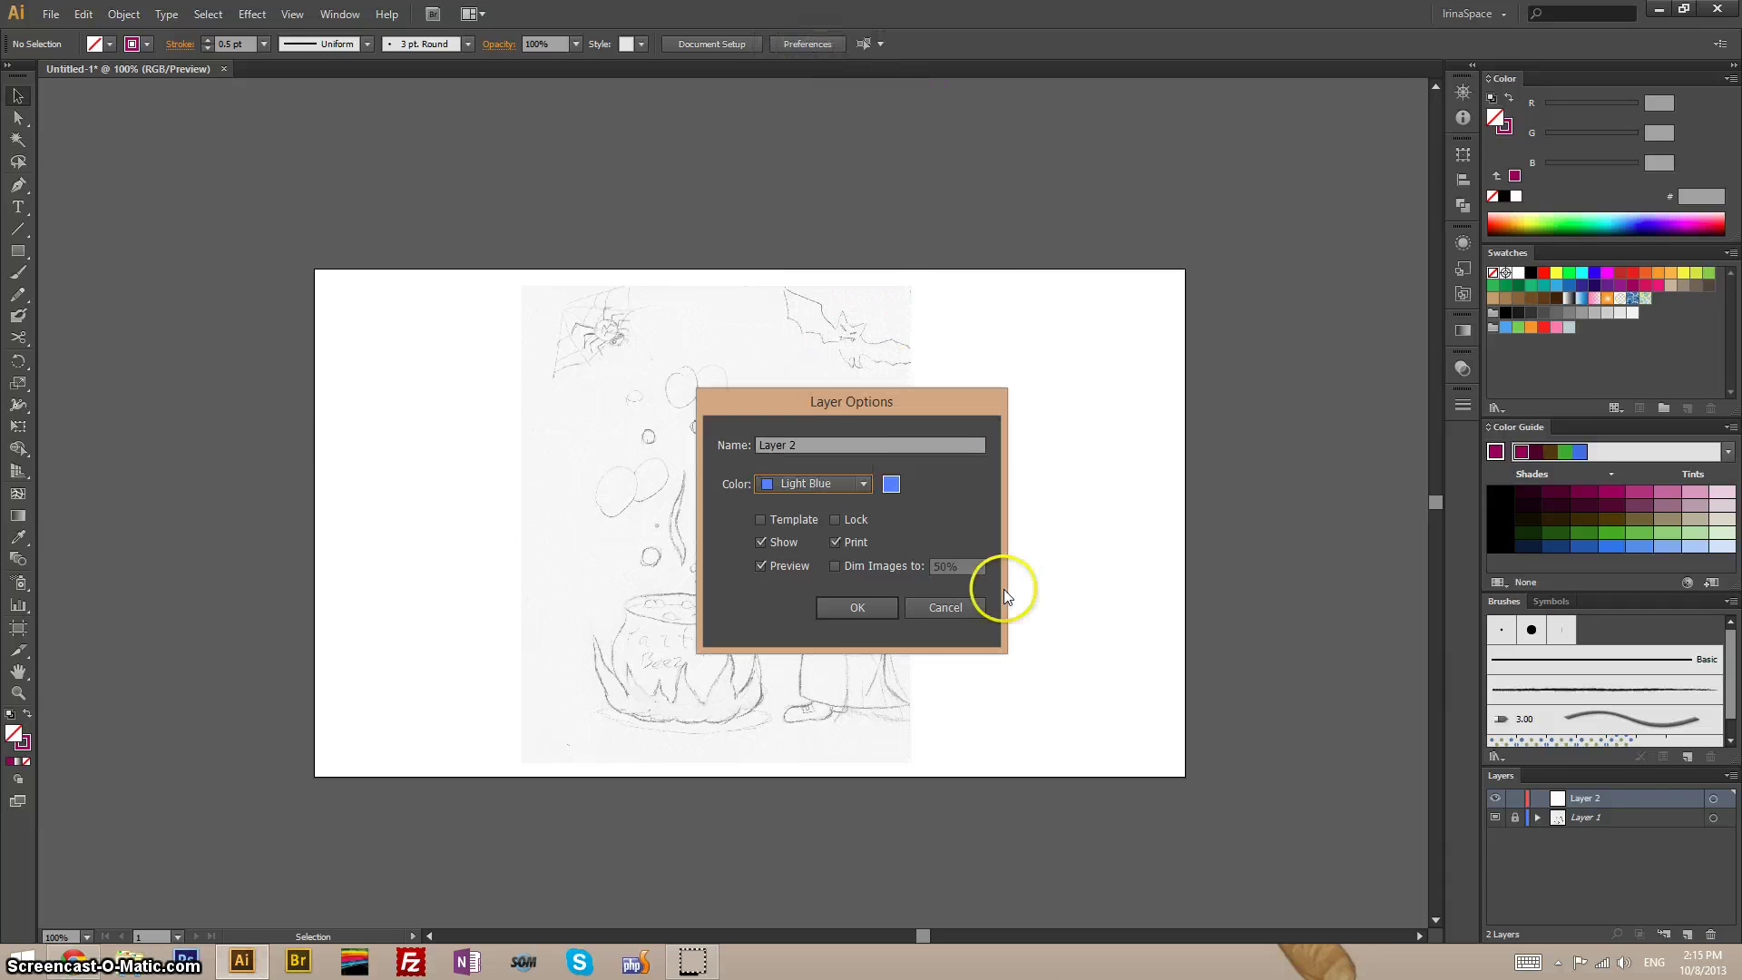
left_click(858, 613)
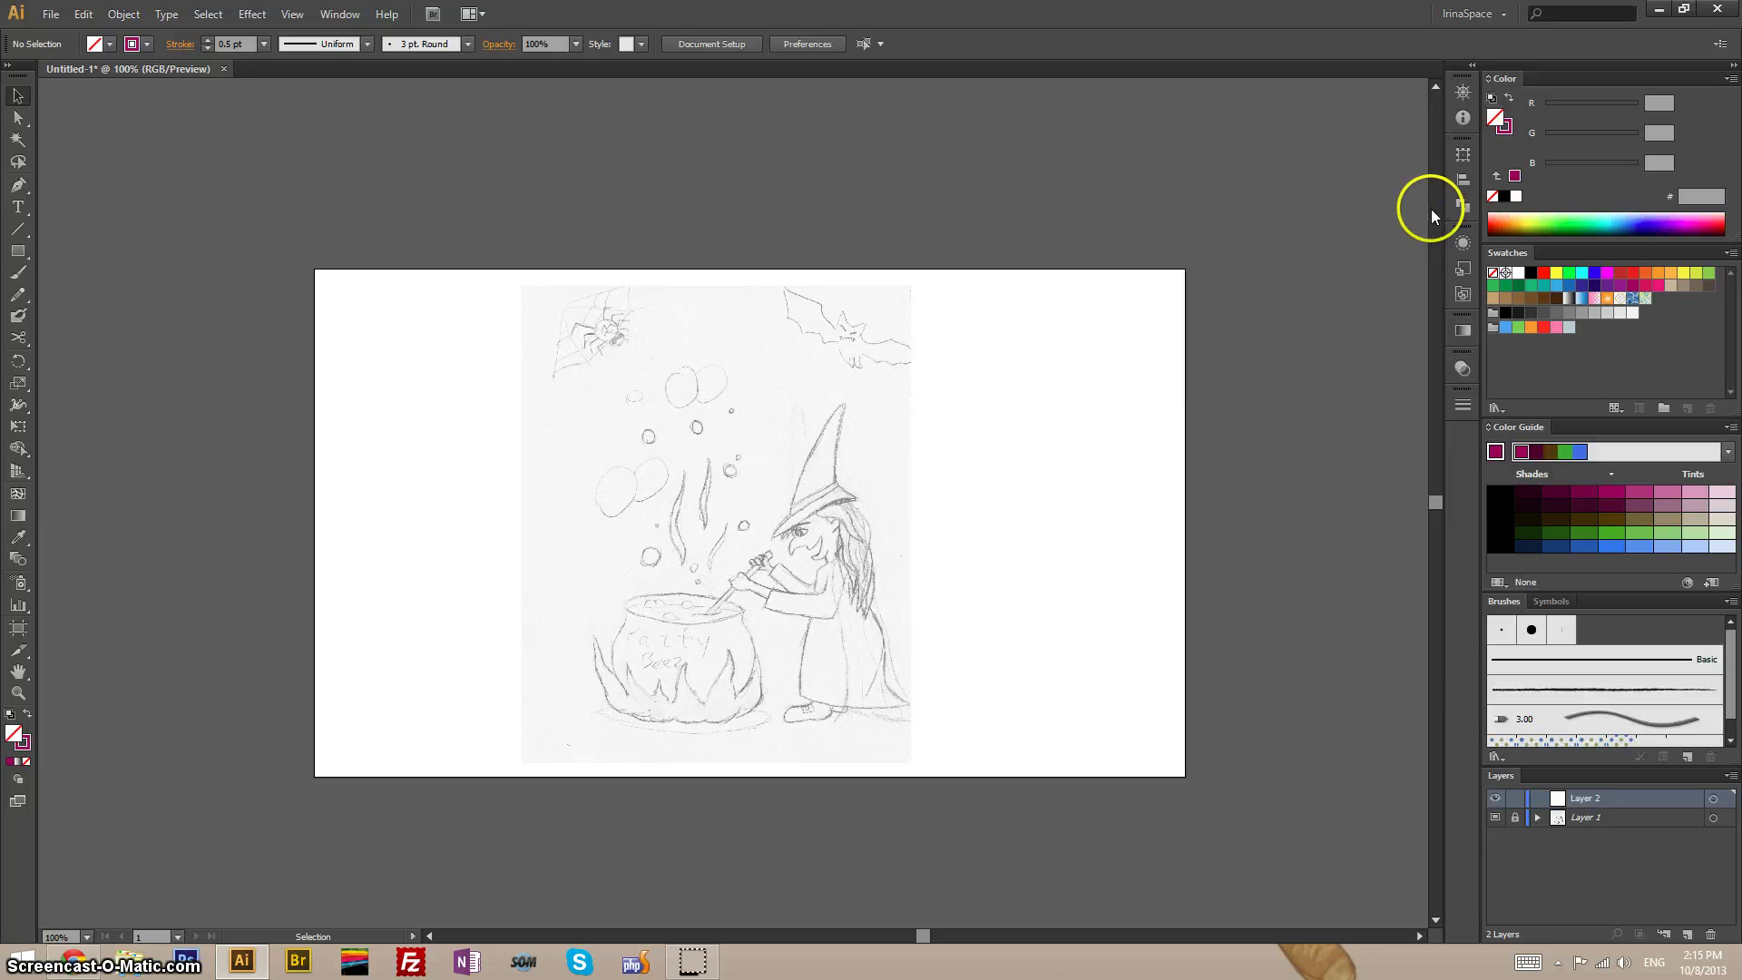
left_click(1463, 270)
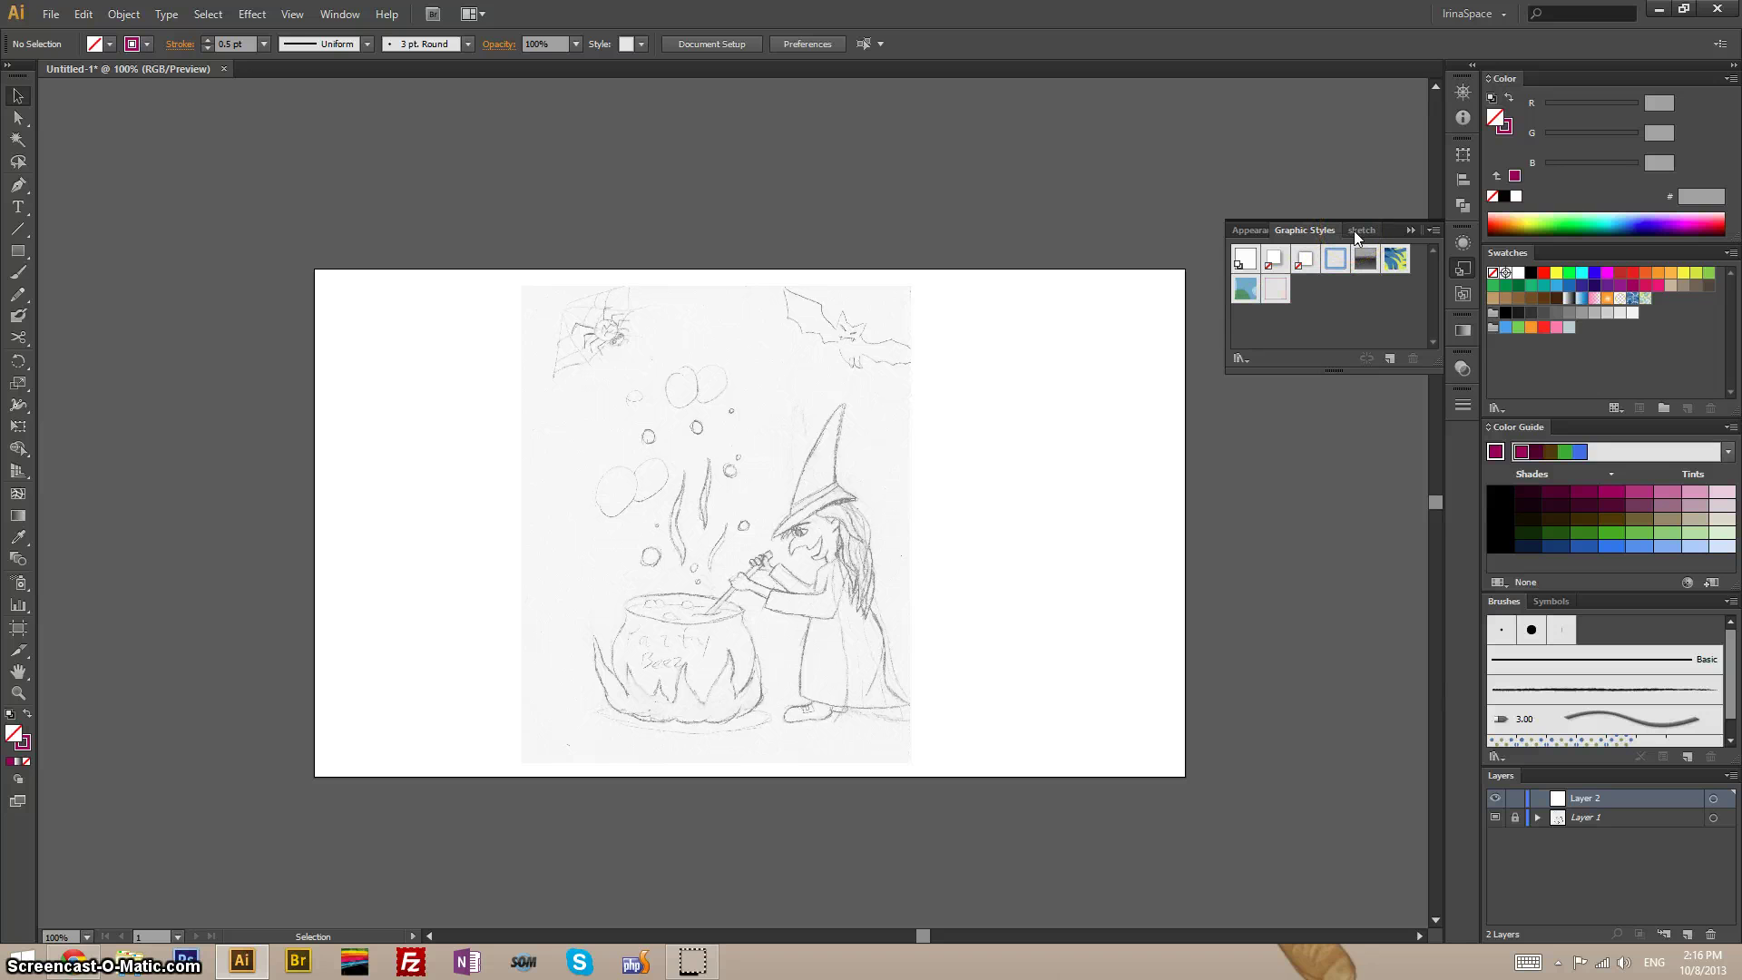
left_click(1271, 292)
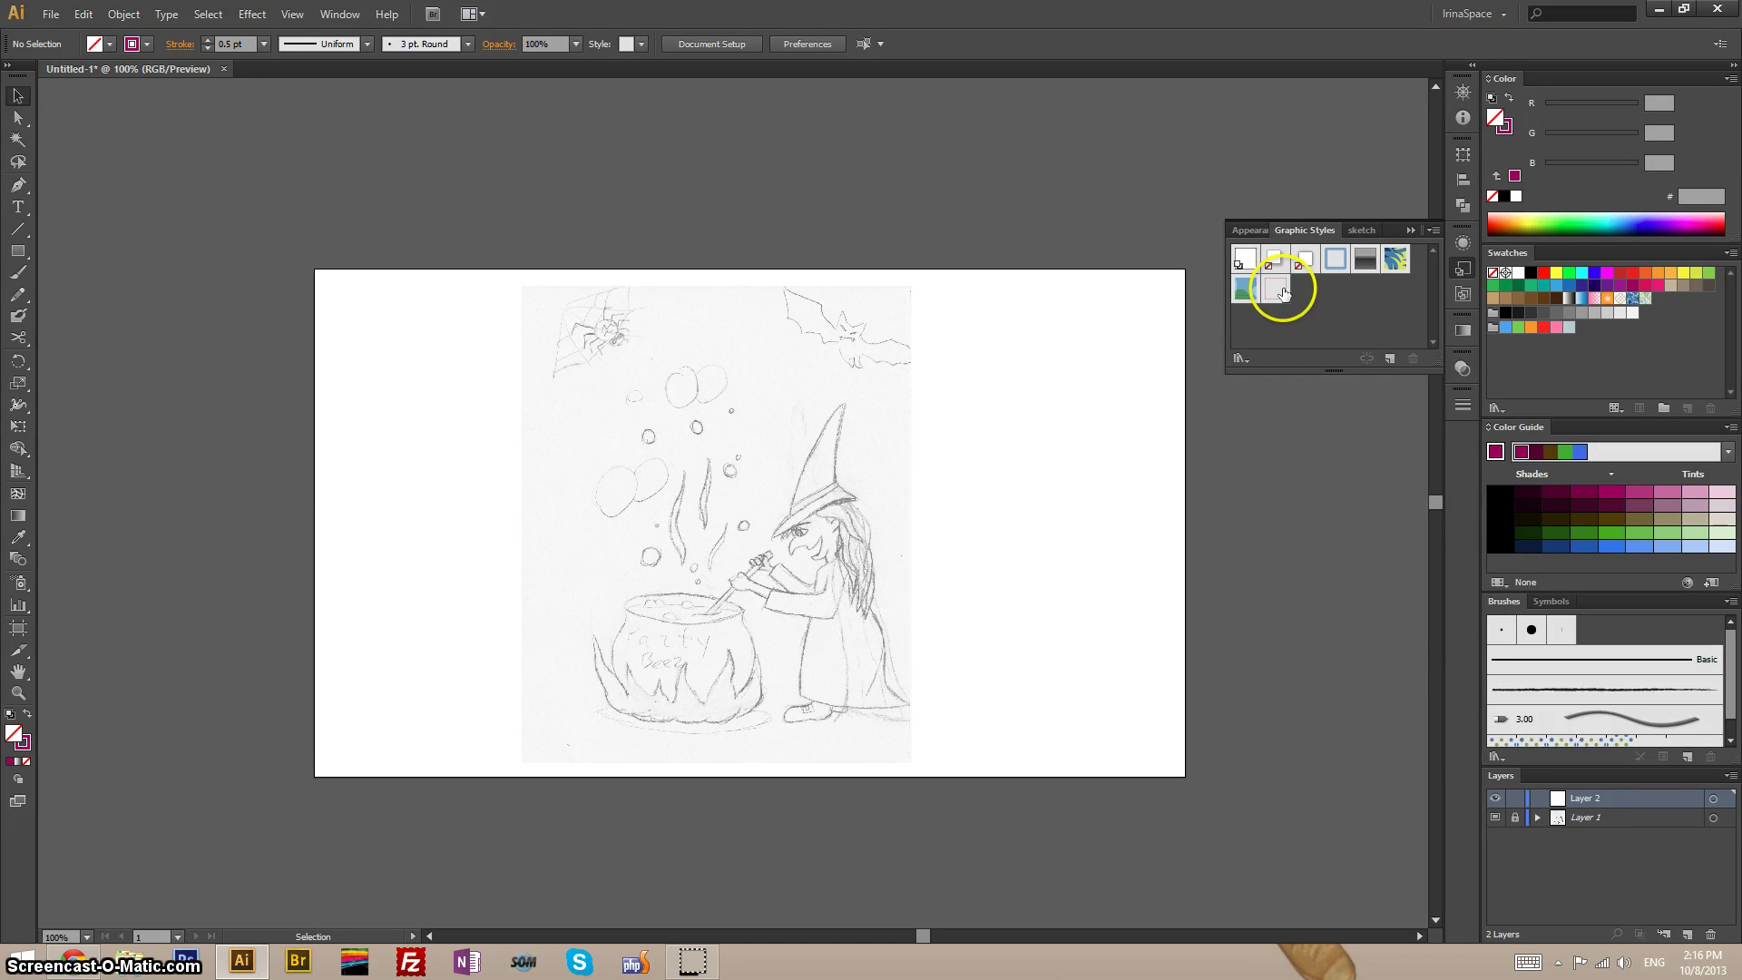
left_click(1410, 229)
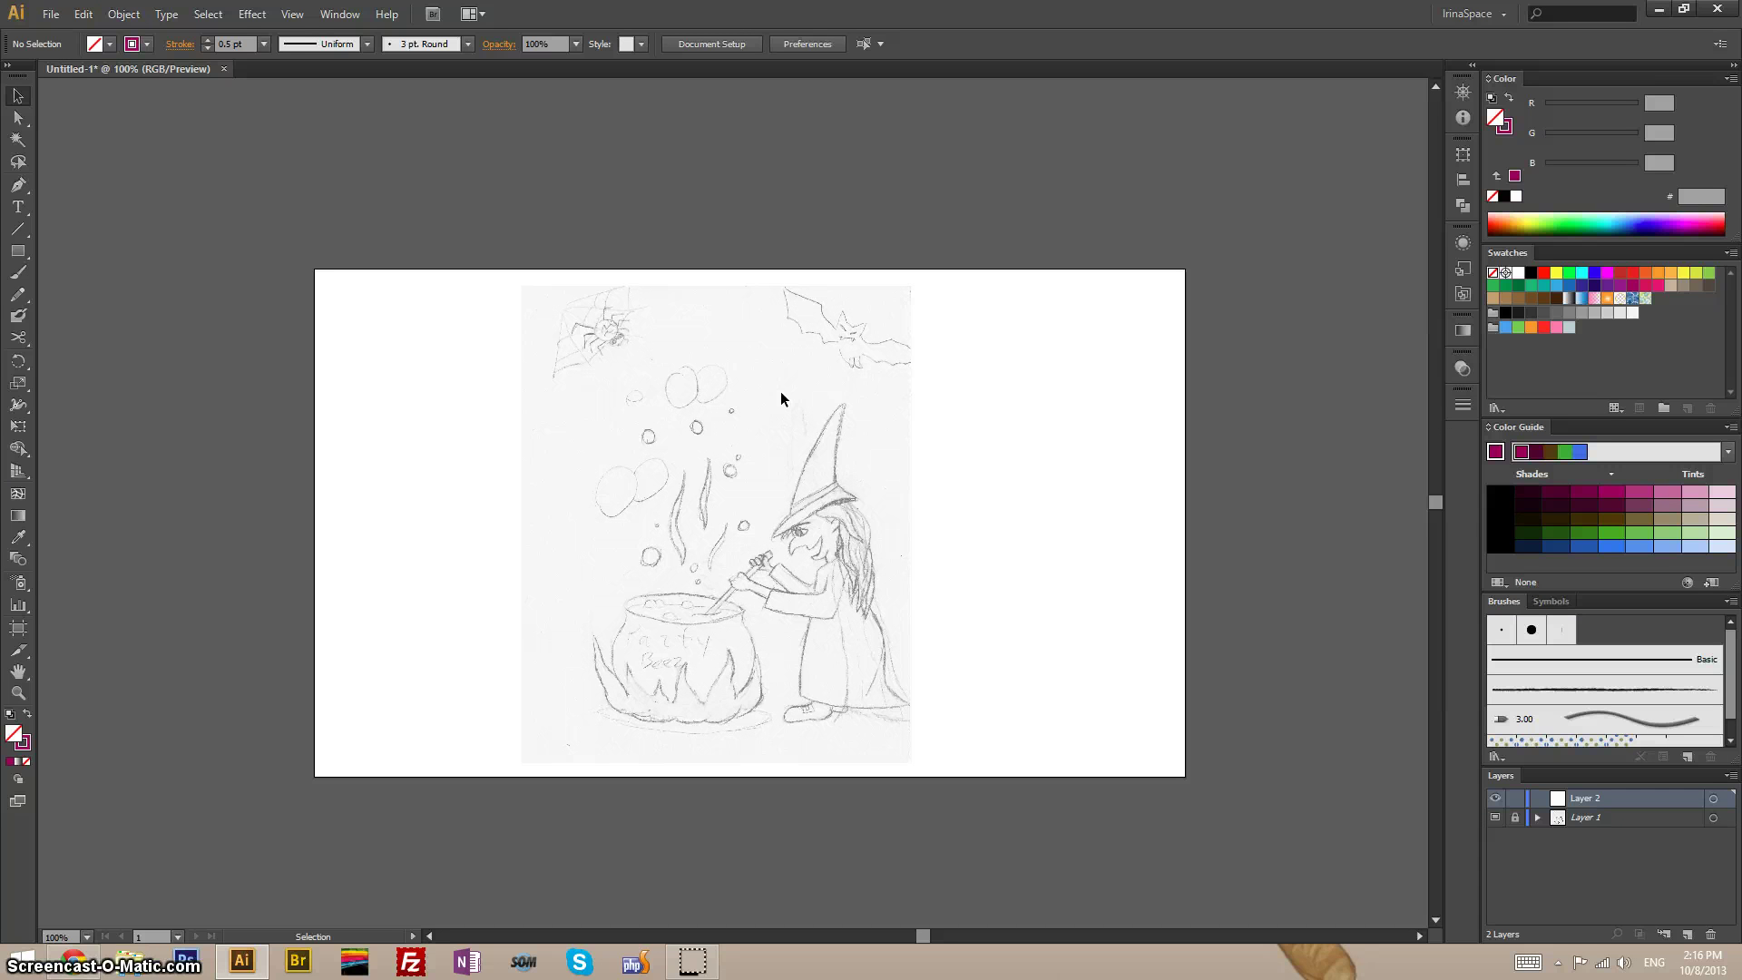
Step: Zoom to 400% and pan so the whole witch's hat fills the view
key("ctrl+equal")
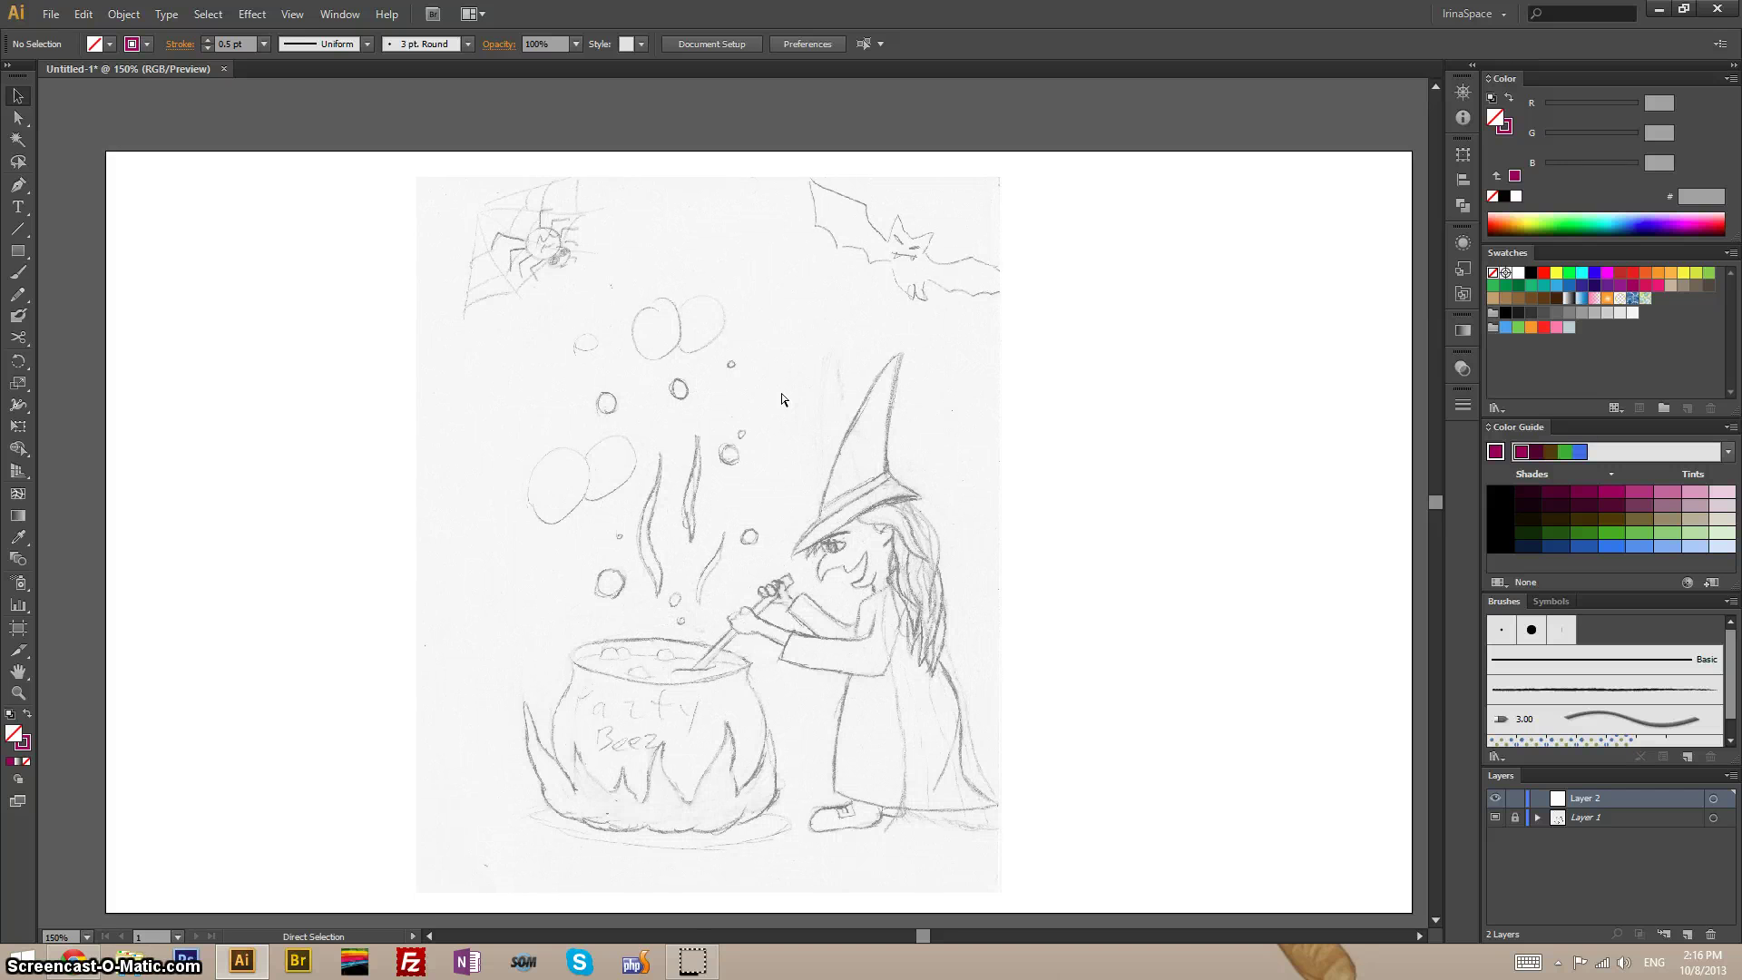
key("ctrl+equal")
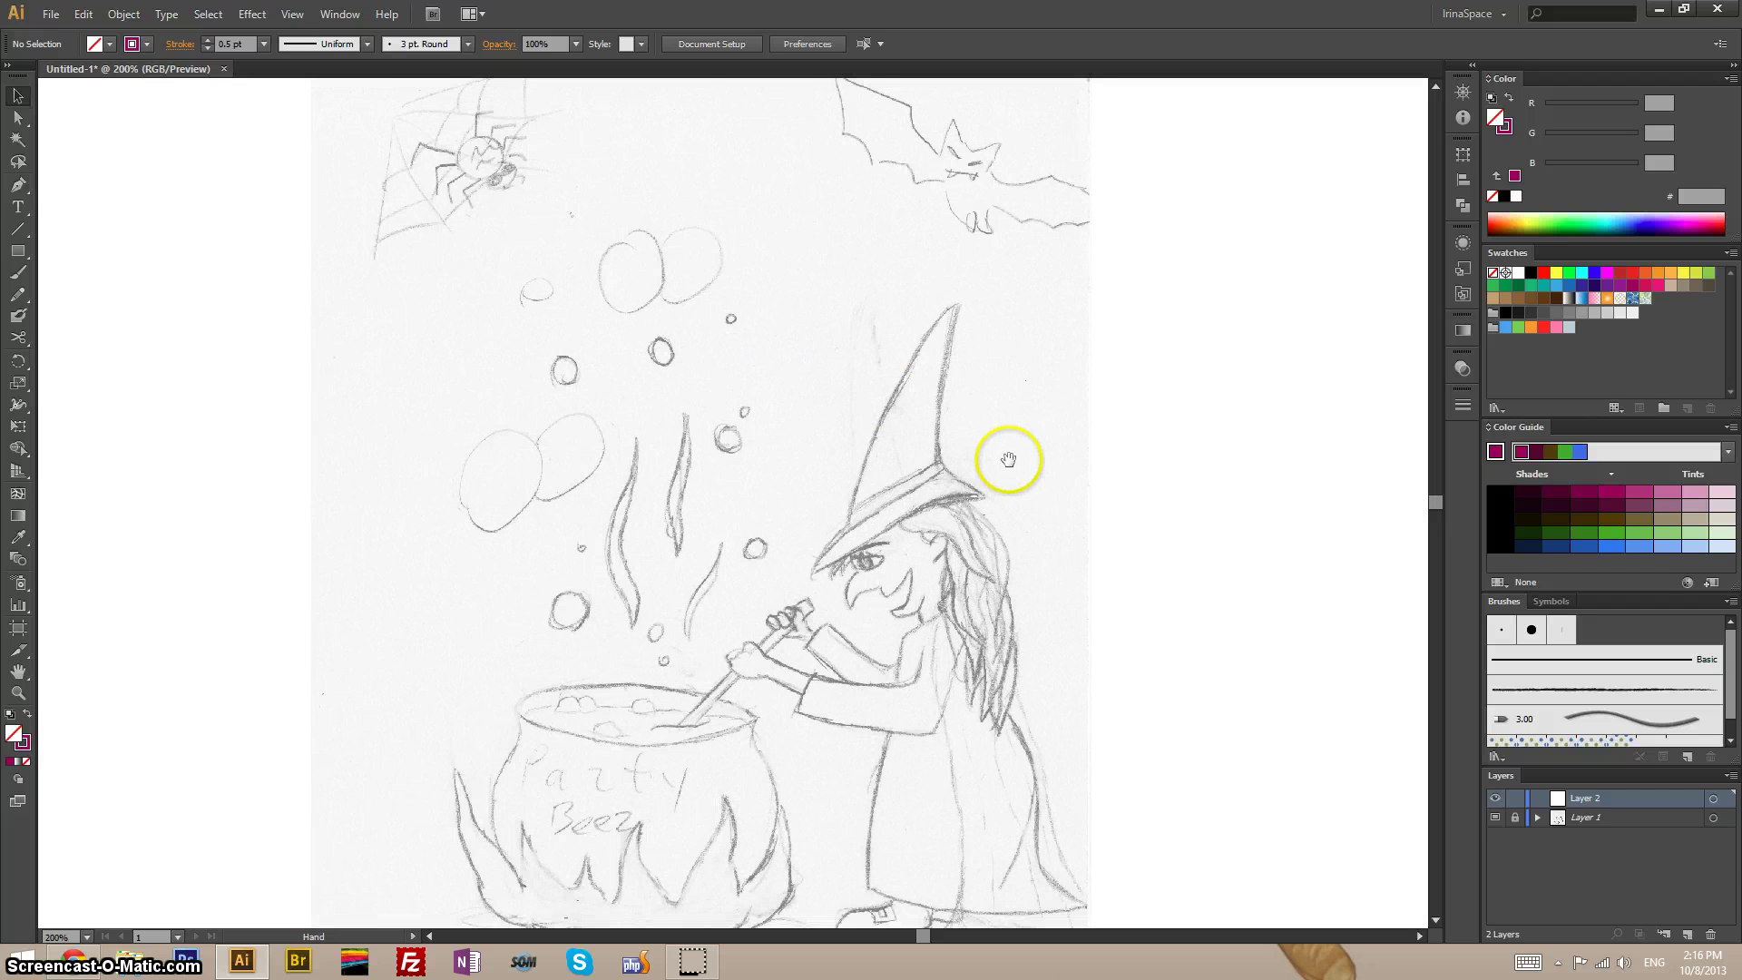
left_click_drag(1009, 459, 917, 482)
key("ctrl+equal")
key("ctrl+equal")
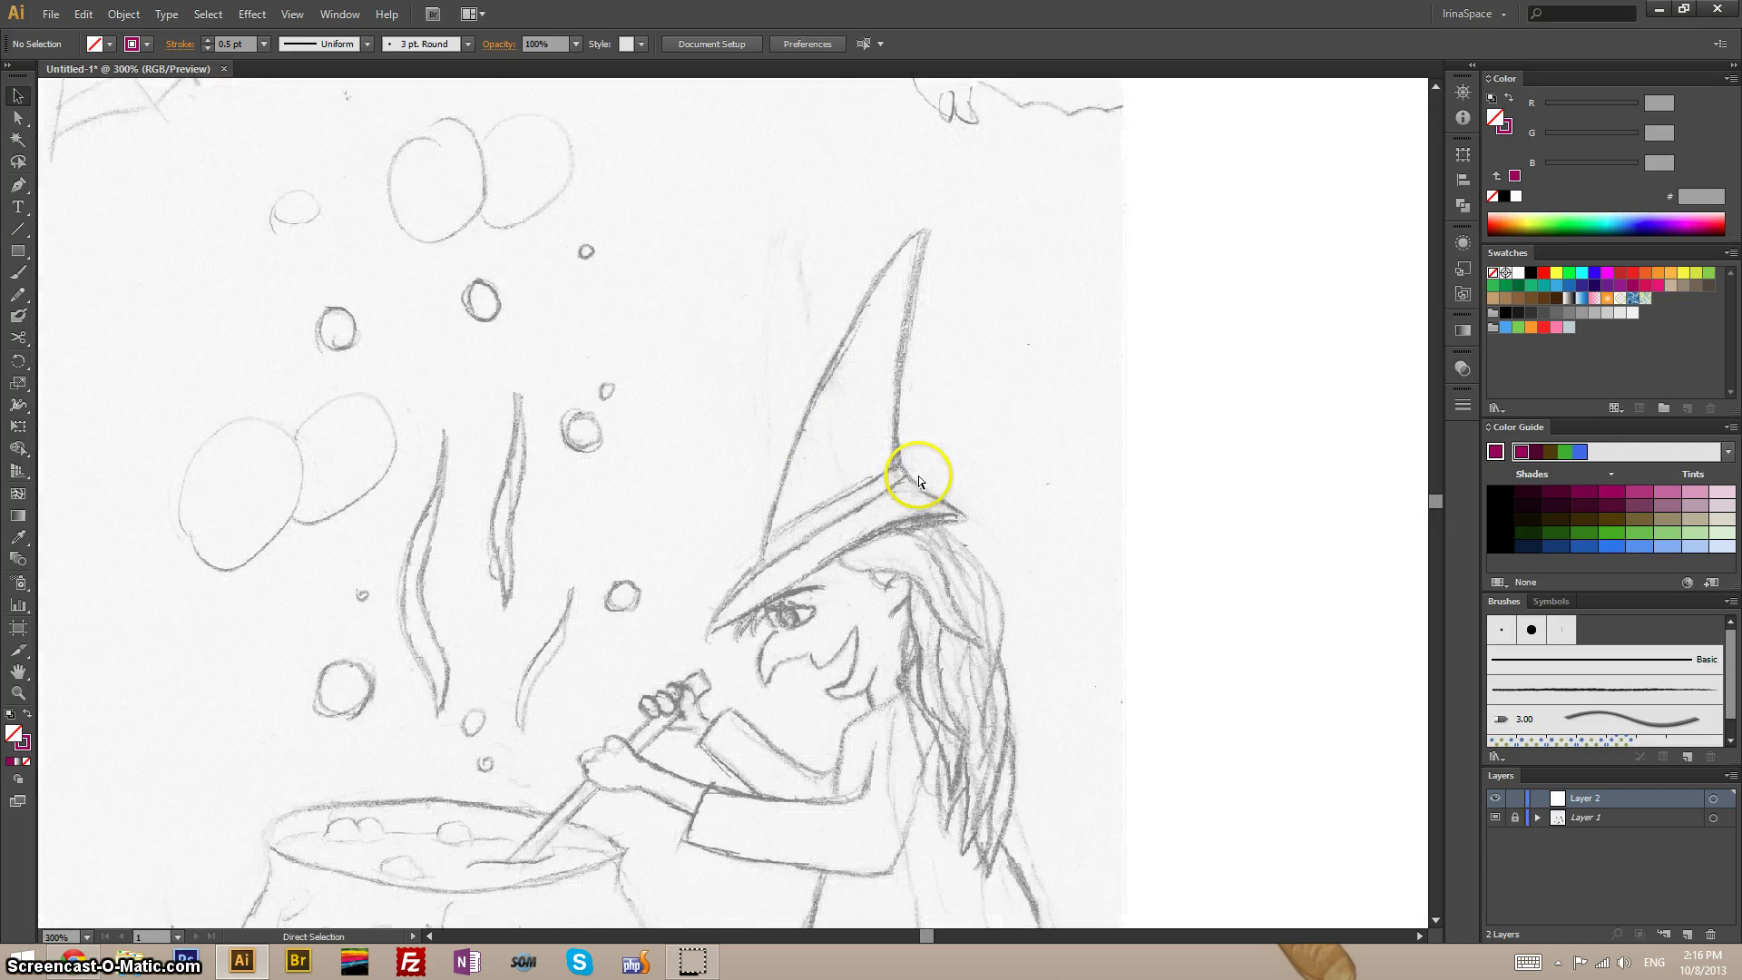
left_click_drag(919, 471, 865, 572)
left_click_drag(857, 328, 846, 262)
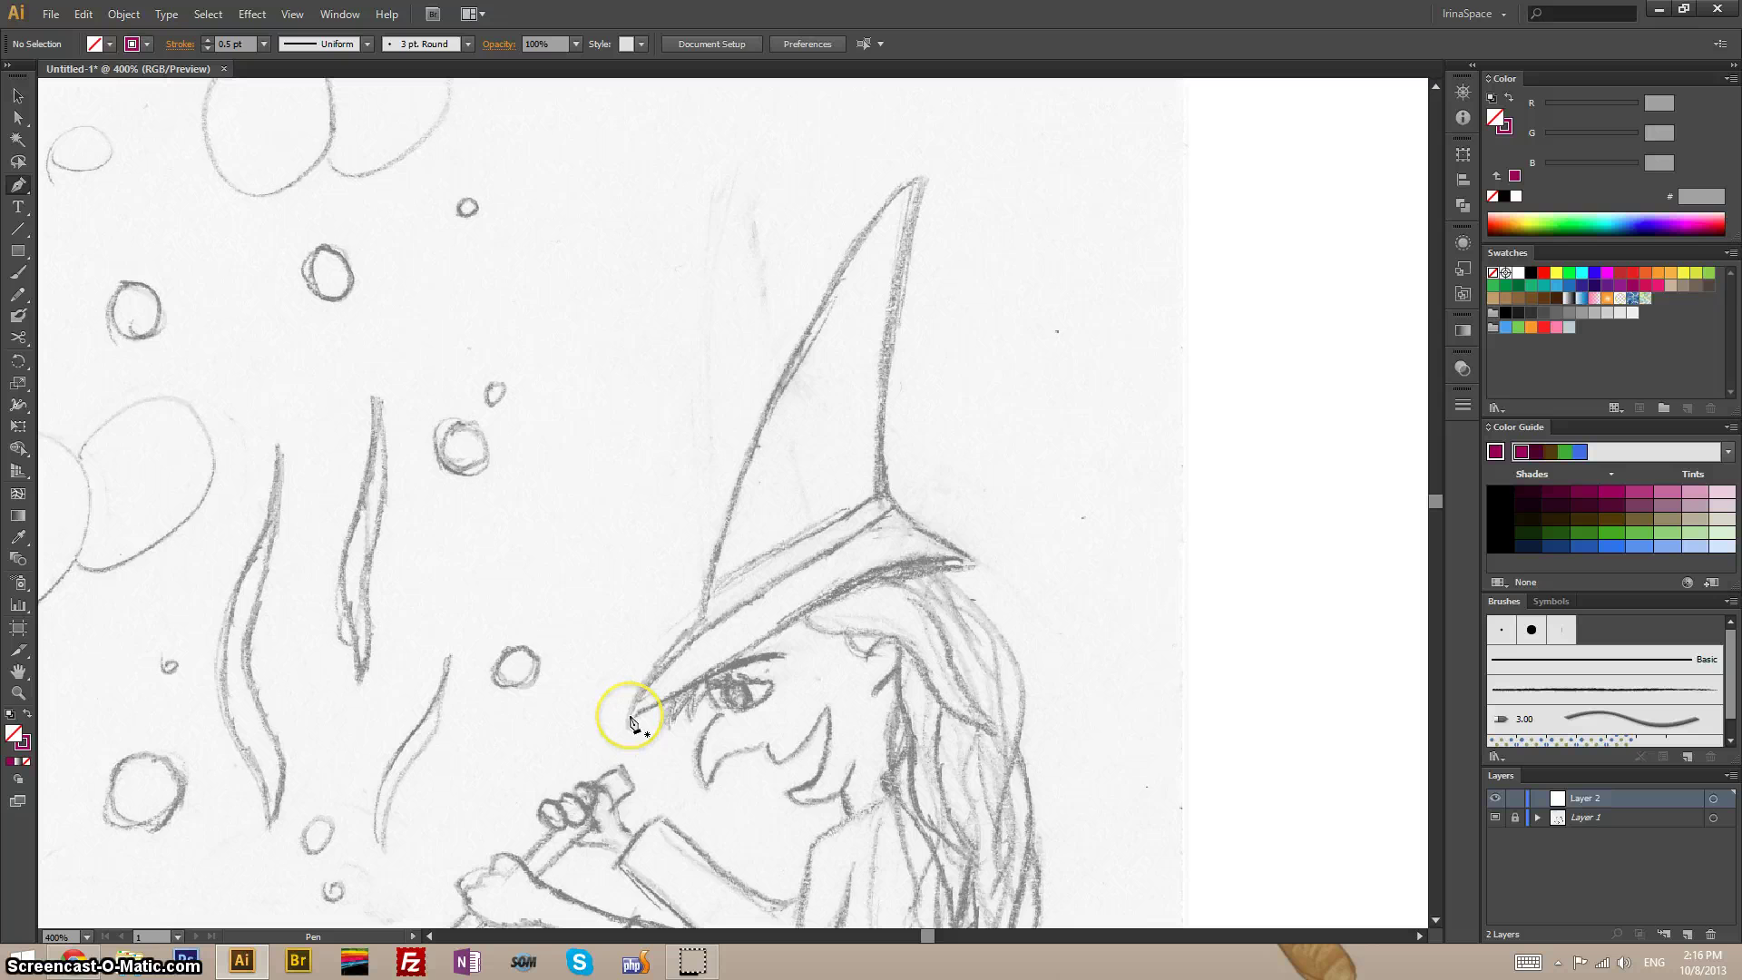
Step: Trace the hat with the Pen tool from the left brim tip, over a curved peak, to the right brim tip
left_click_drag(630, 717, 708, 626)
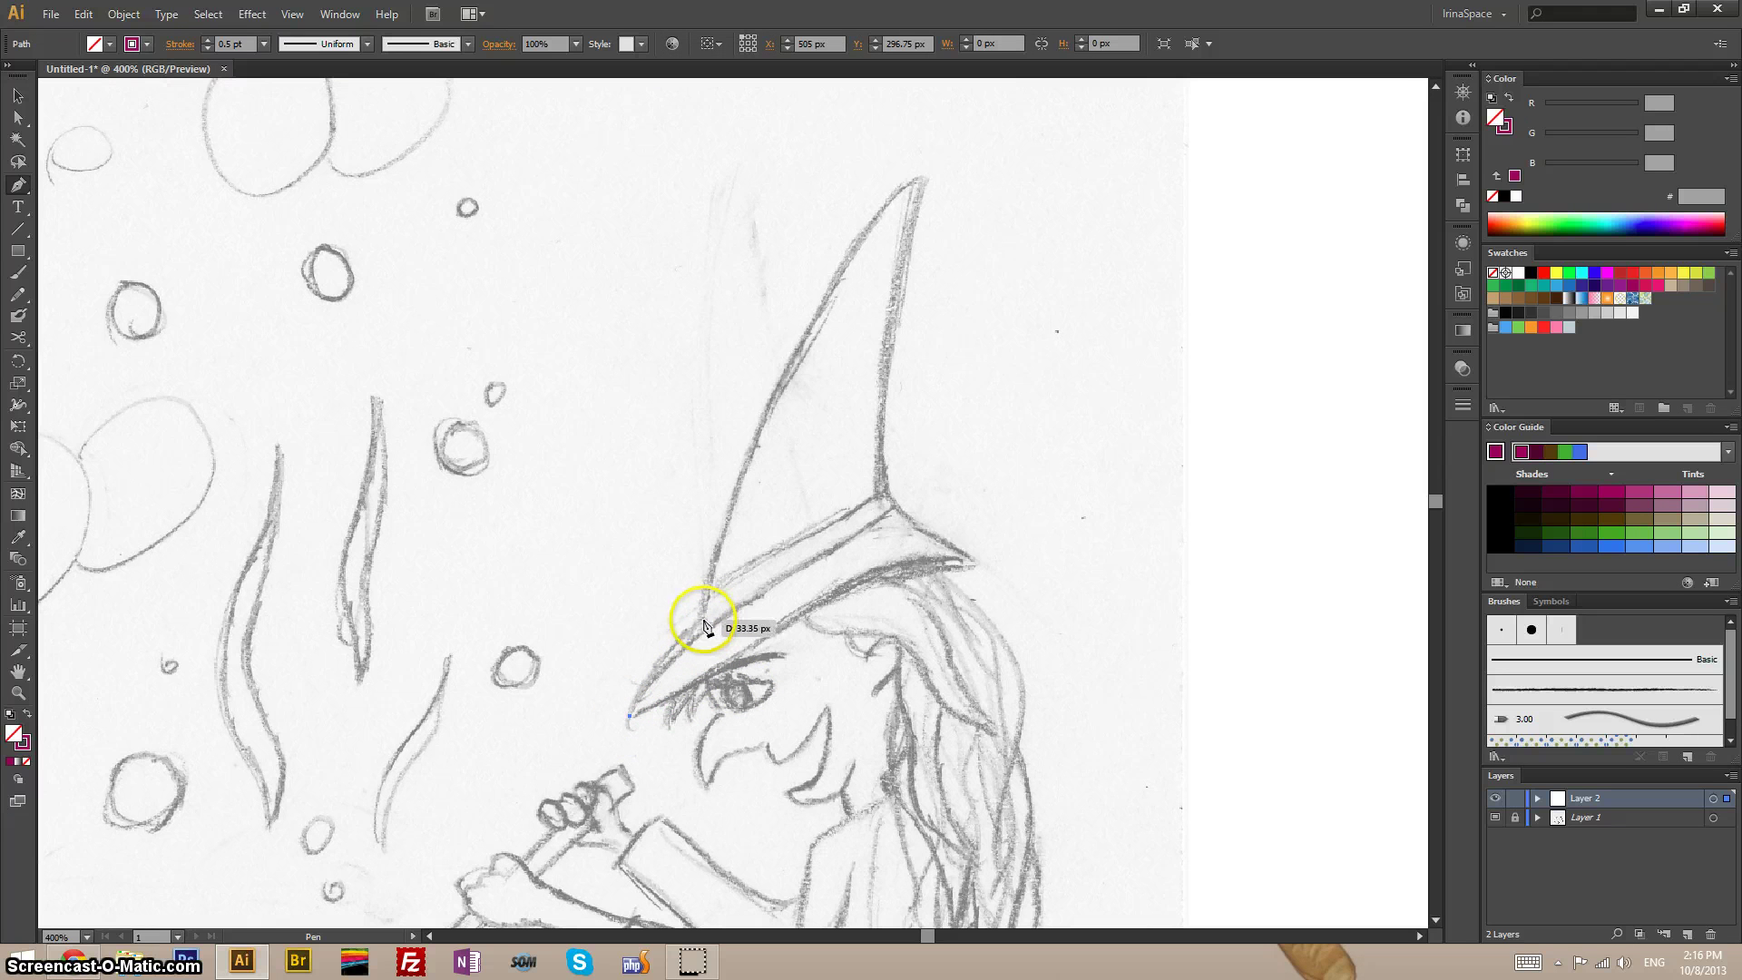
left_click(704, 623)
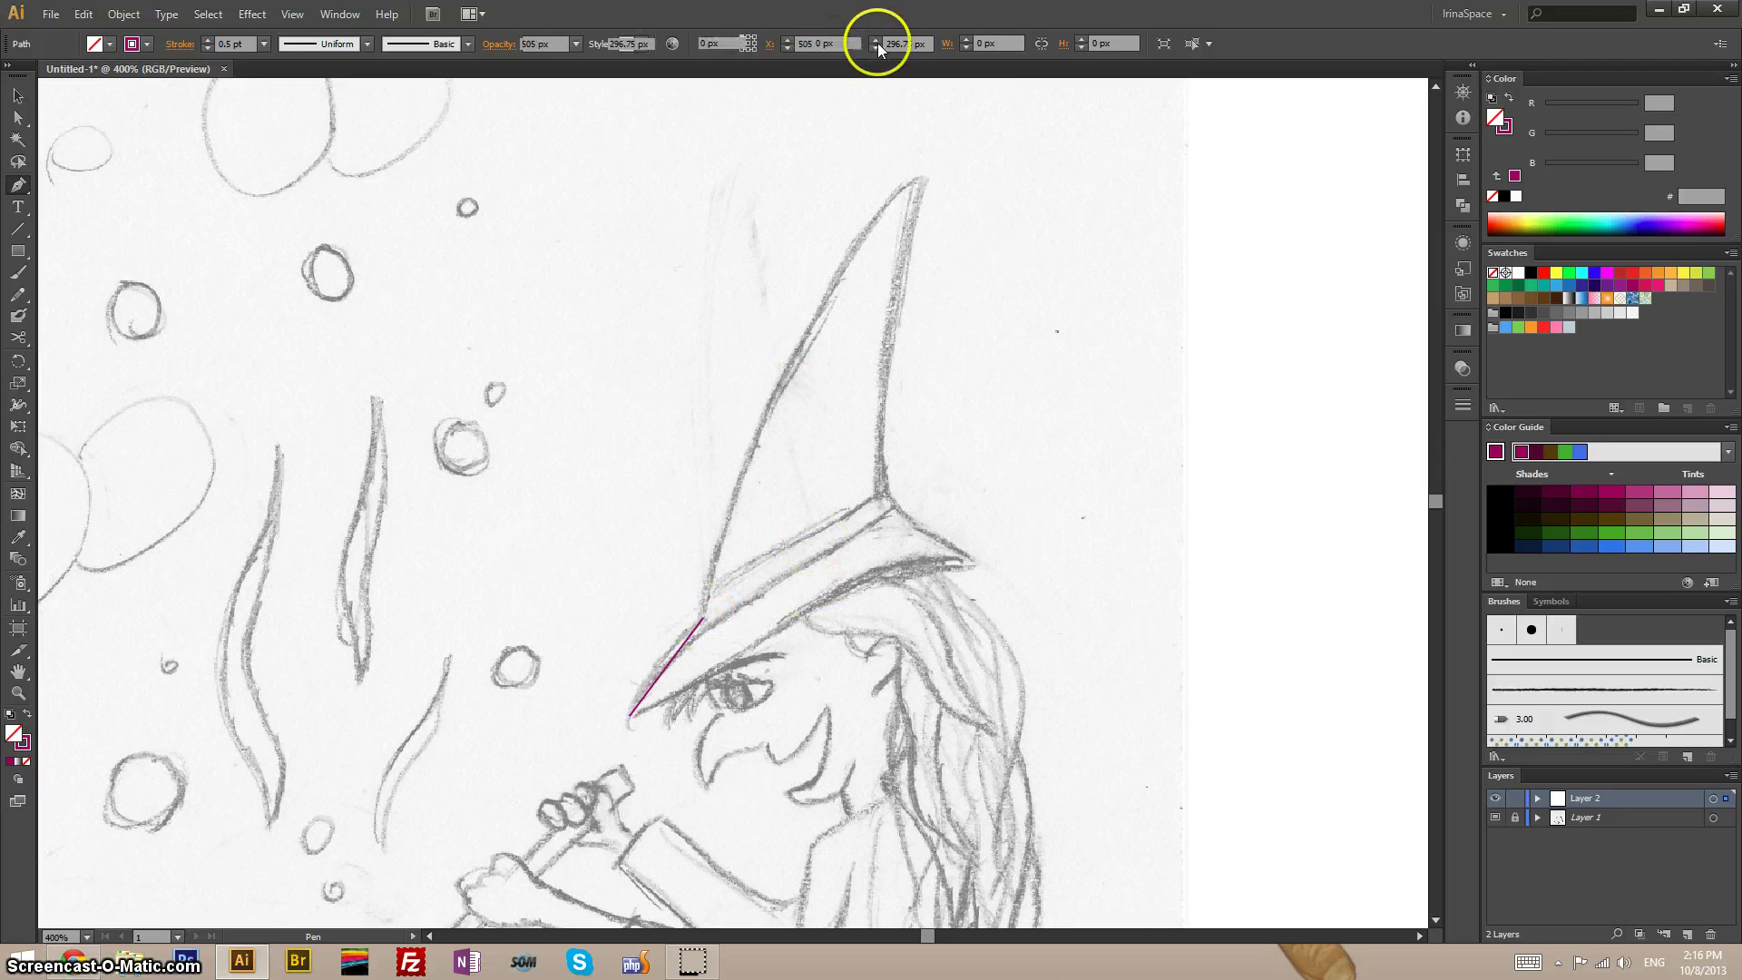
left_click(924, 179)
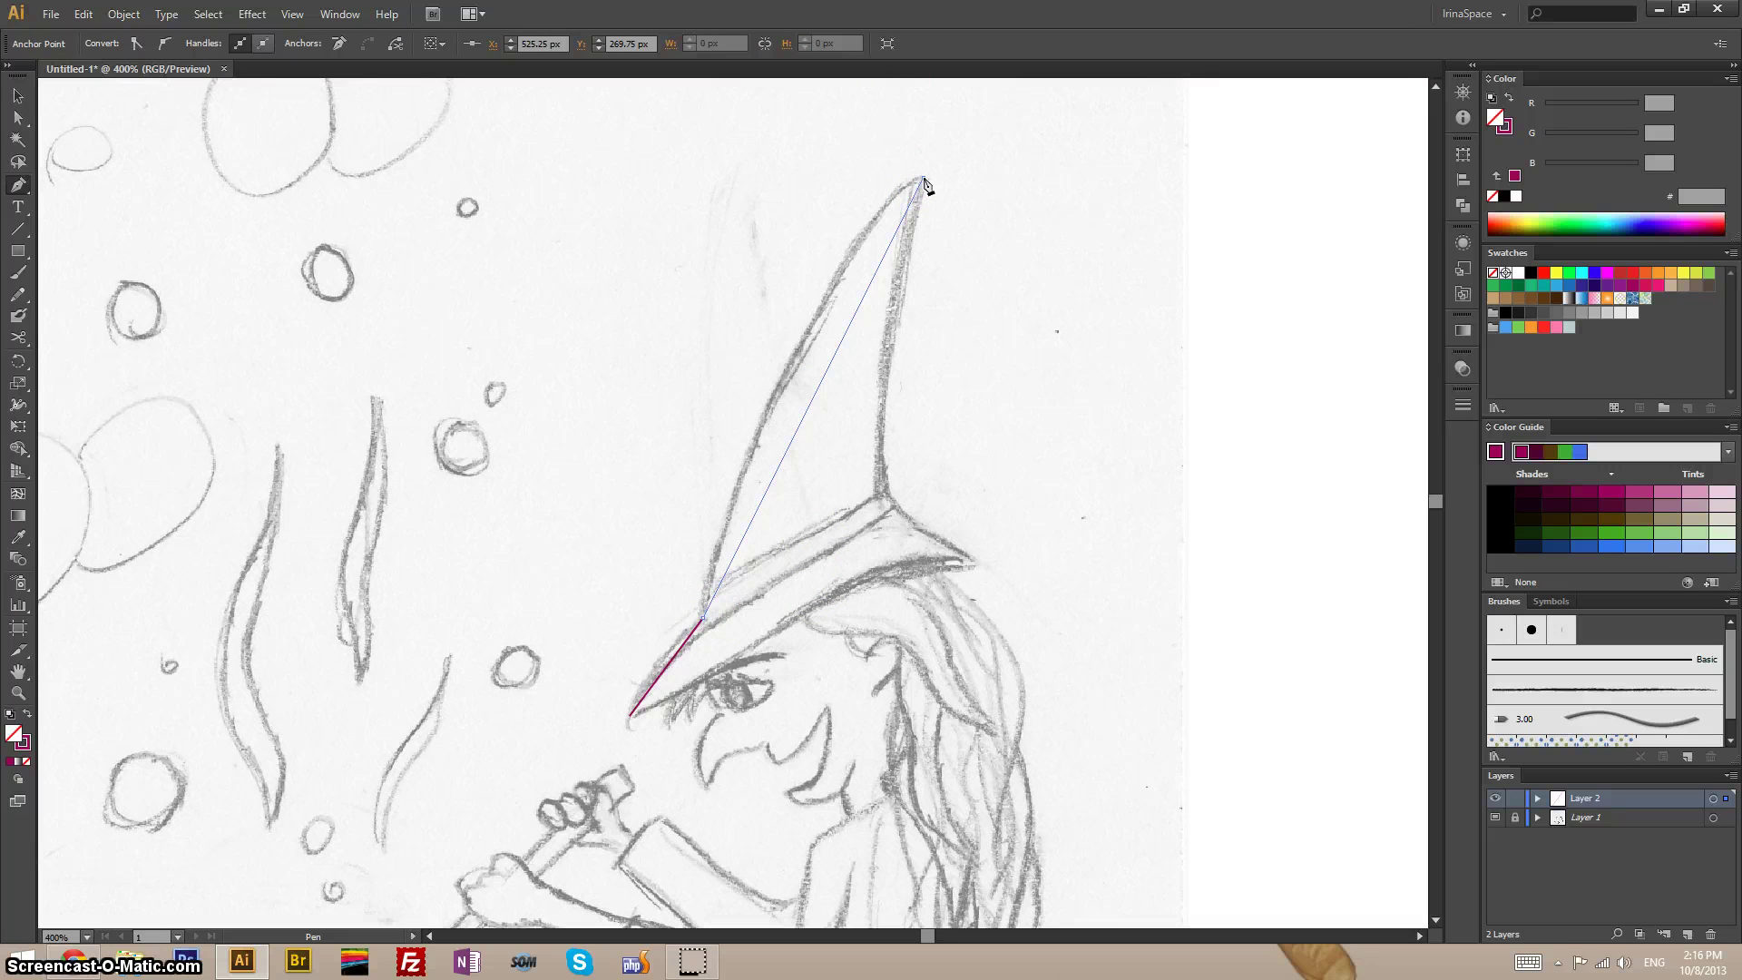
left_click_drag(926, 180, 1015, 183)
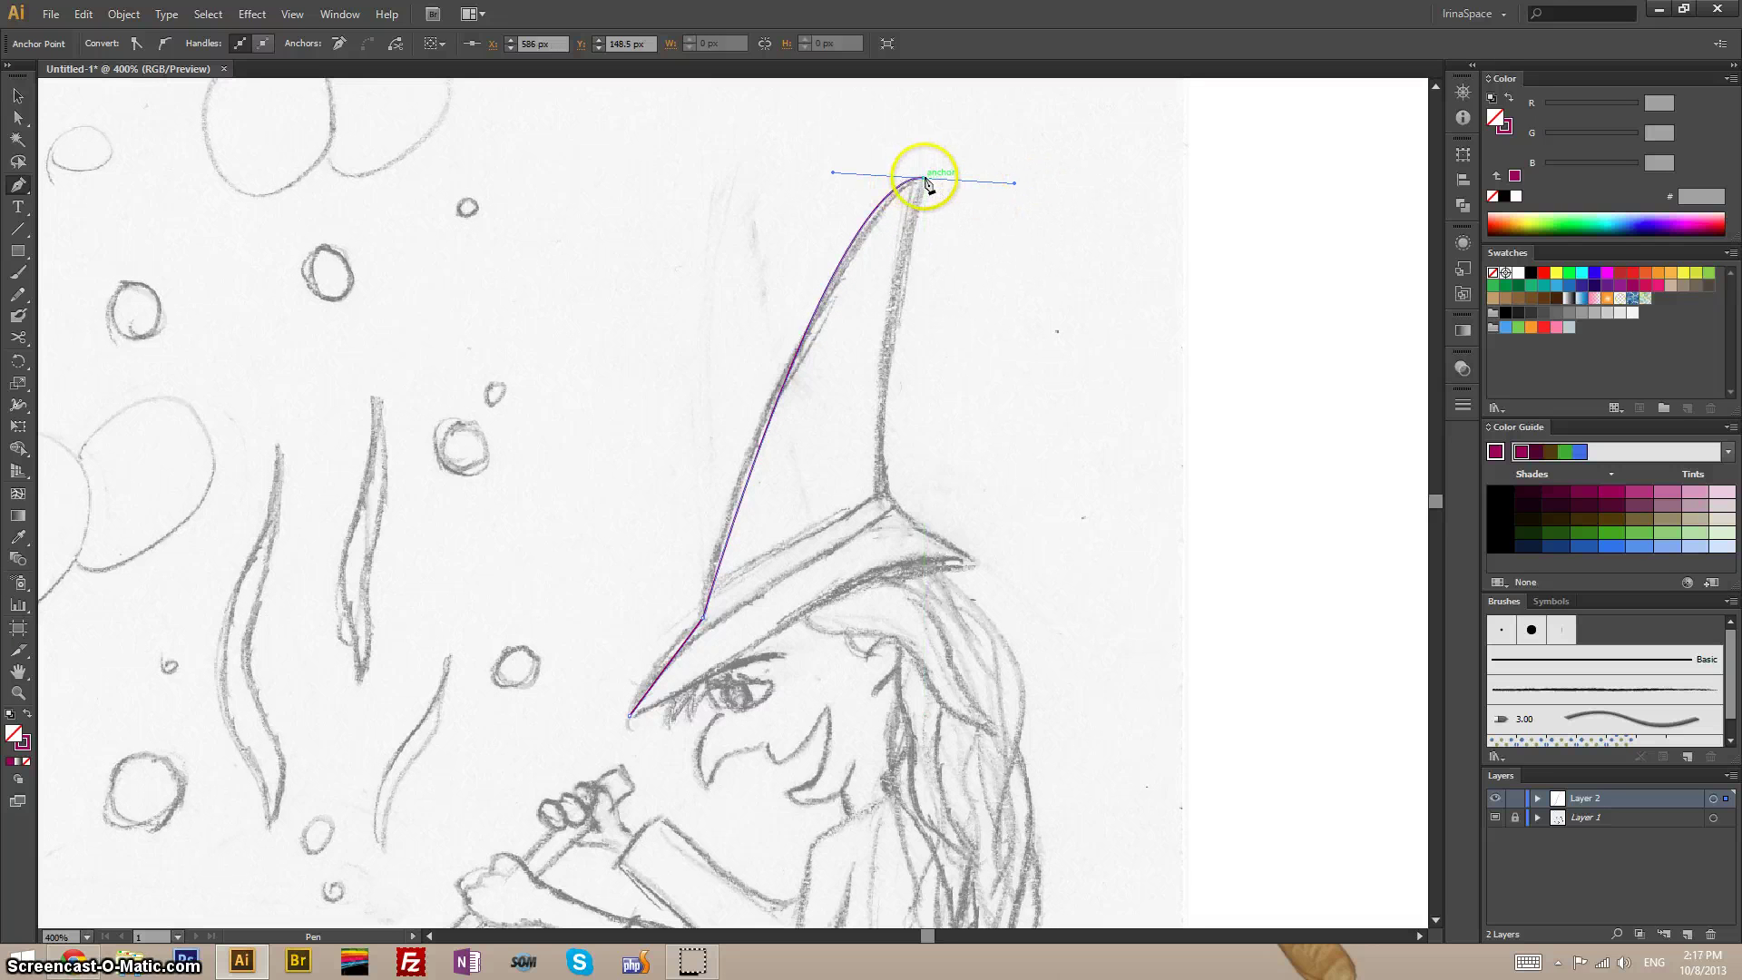
left_click(892, 500)
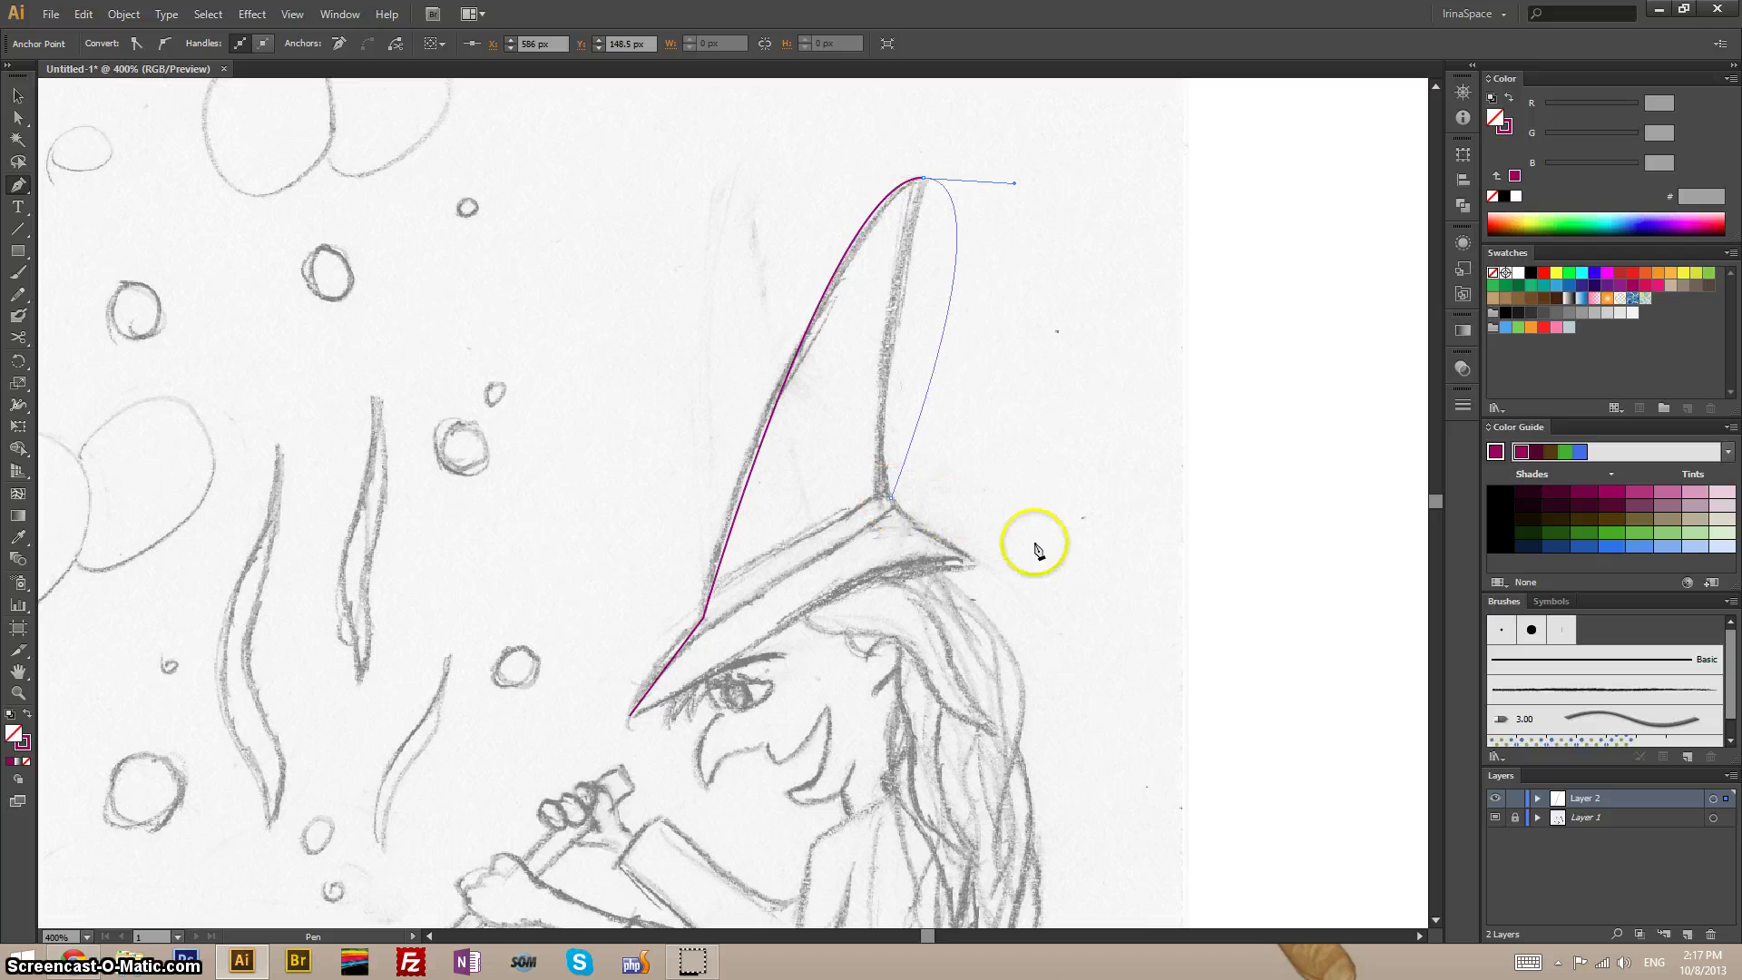
left_click(976, 561)
left_click(749, 648)
Step: Close the hat outline at its start point and swing the peak anchor's direction handle to reshape the tip
left_click(631, 719)
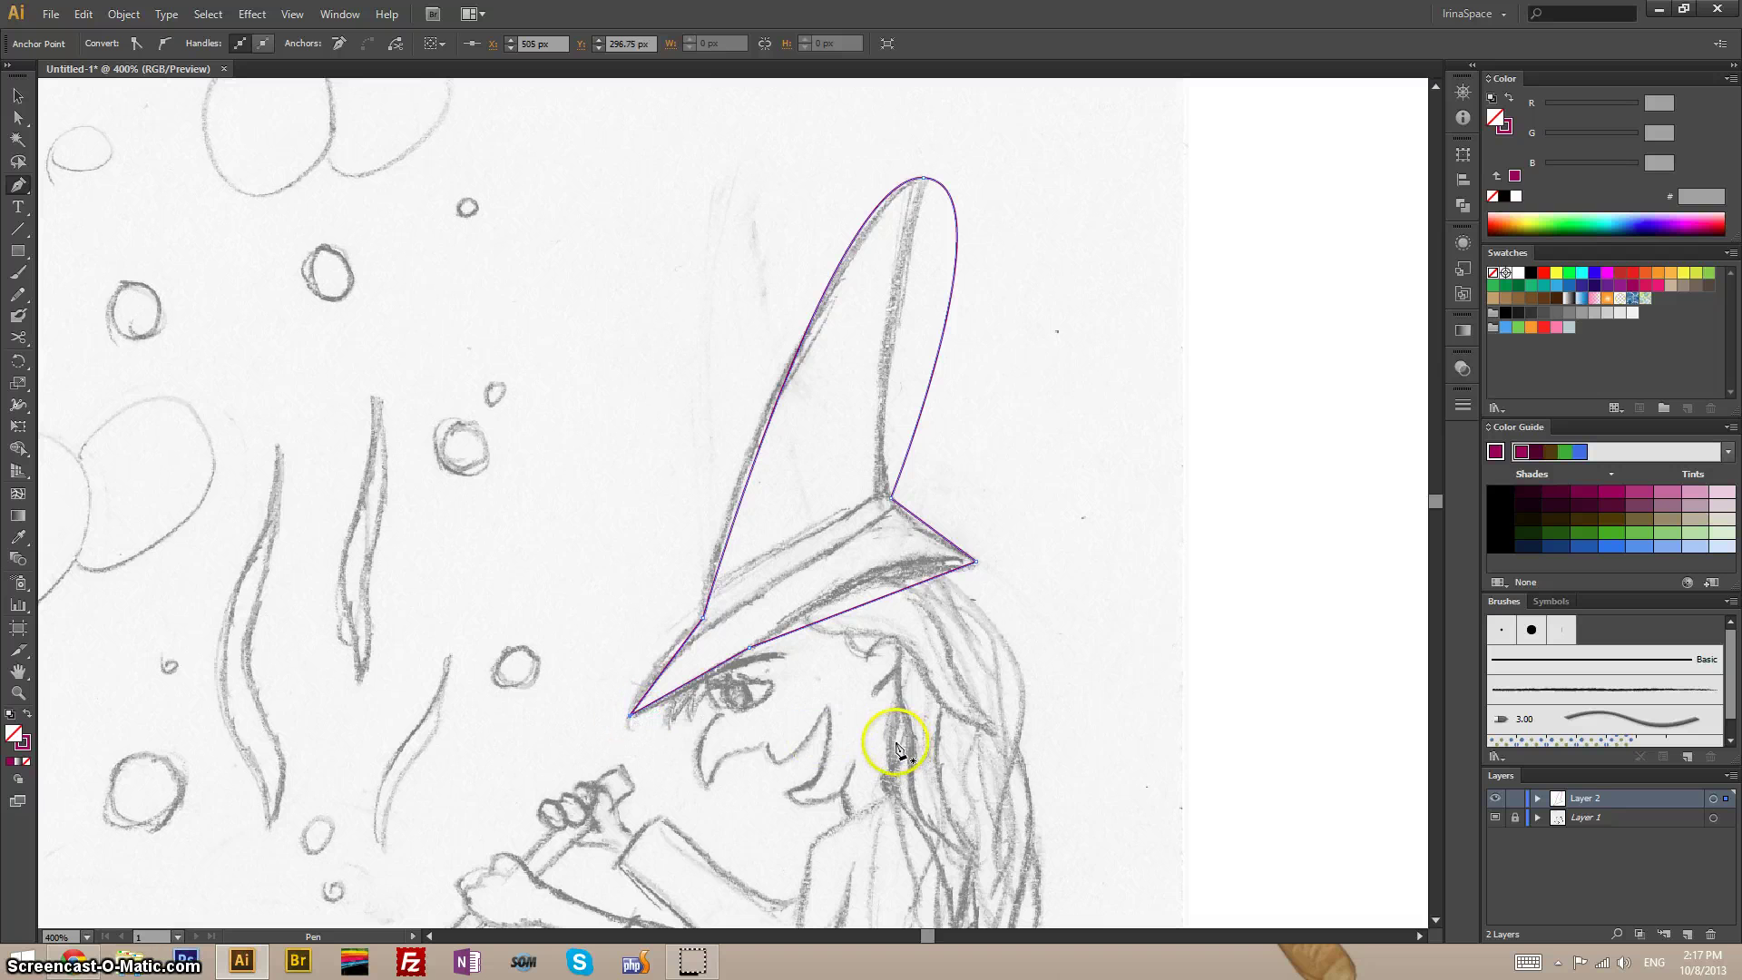
key("a")
left_click_drag(925, 186, 924, 184)
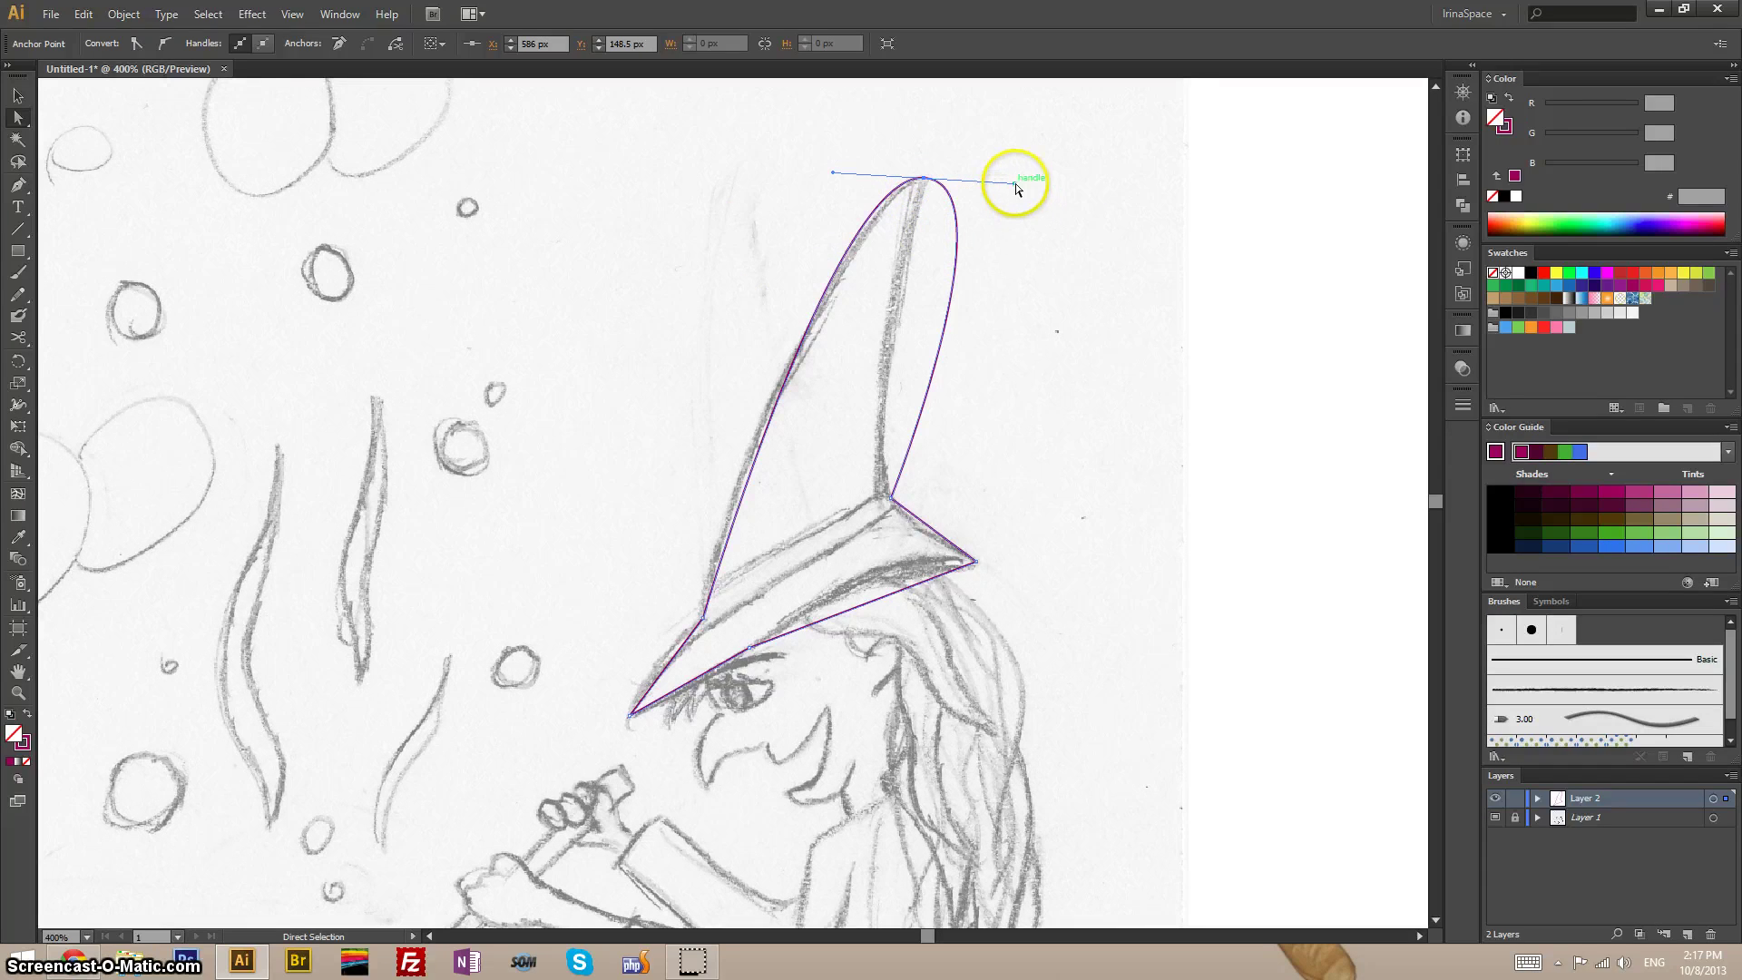
mouse_move(1016, 187)
left_mouse_down()
mouse_move(1015, 172)
mouse_move(972, 296)
mouse_move(1029, 197)
left_mouse_up()
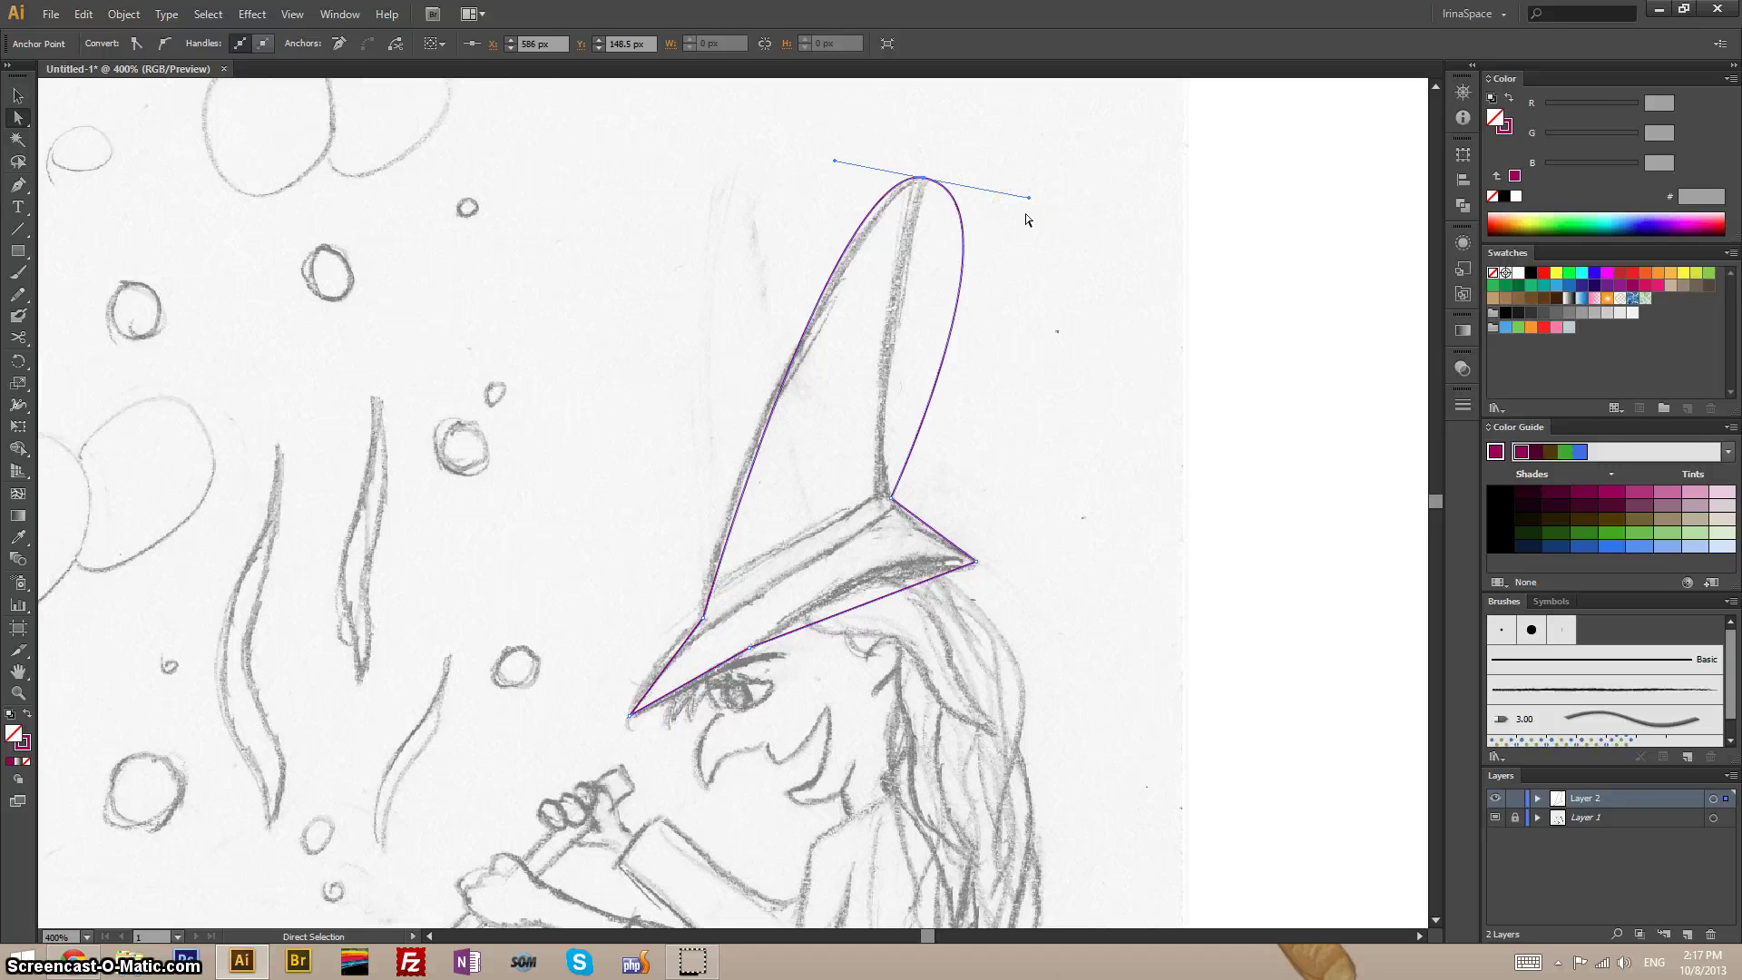
Step: Move the tip's two handles independently to turn the hat's peak into a sharp point
key("ctrl")
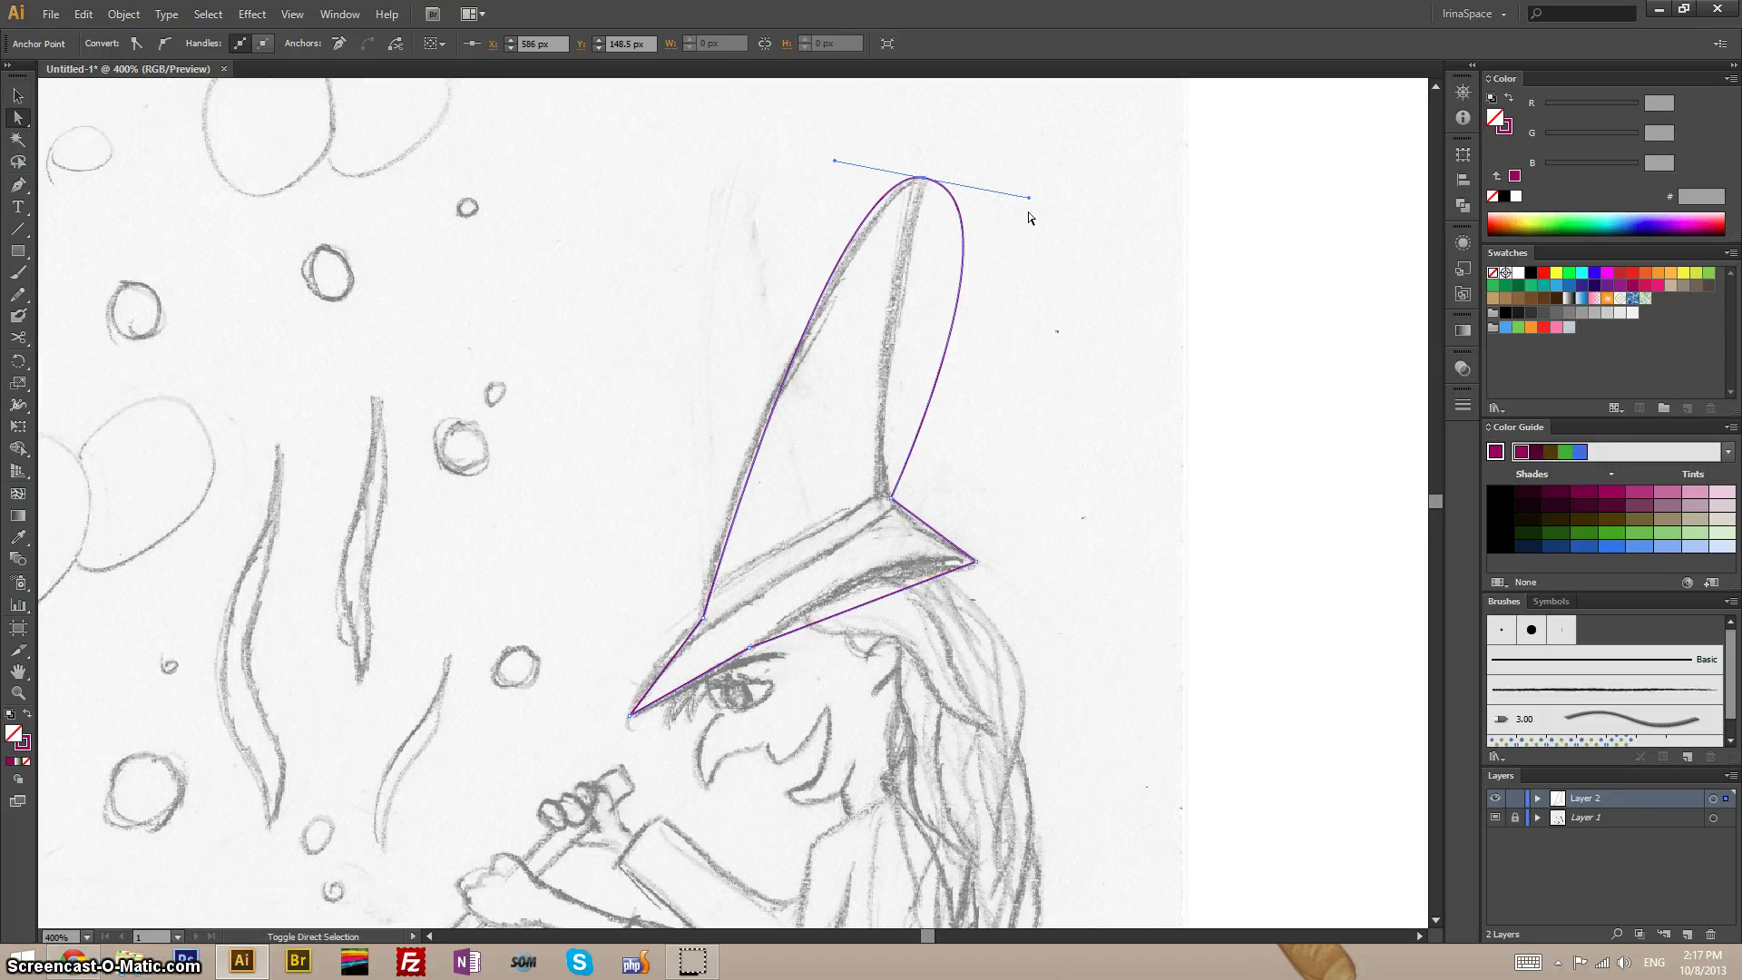
left_click_drag(1029, 199, 860, 413)
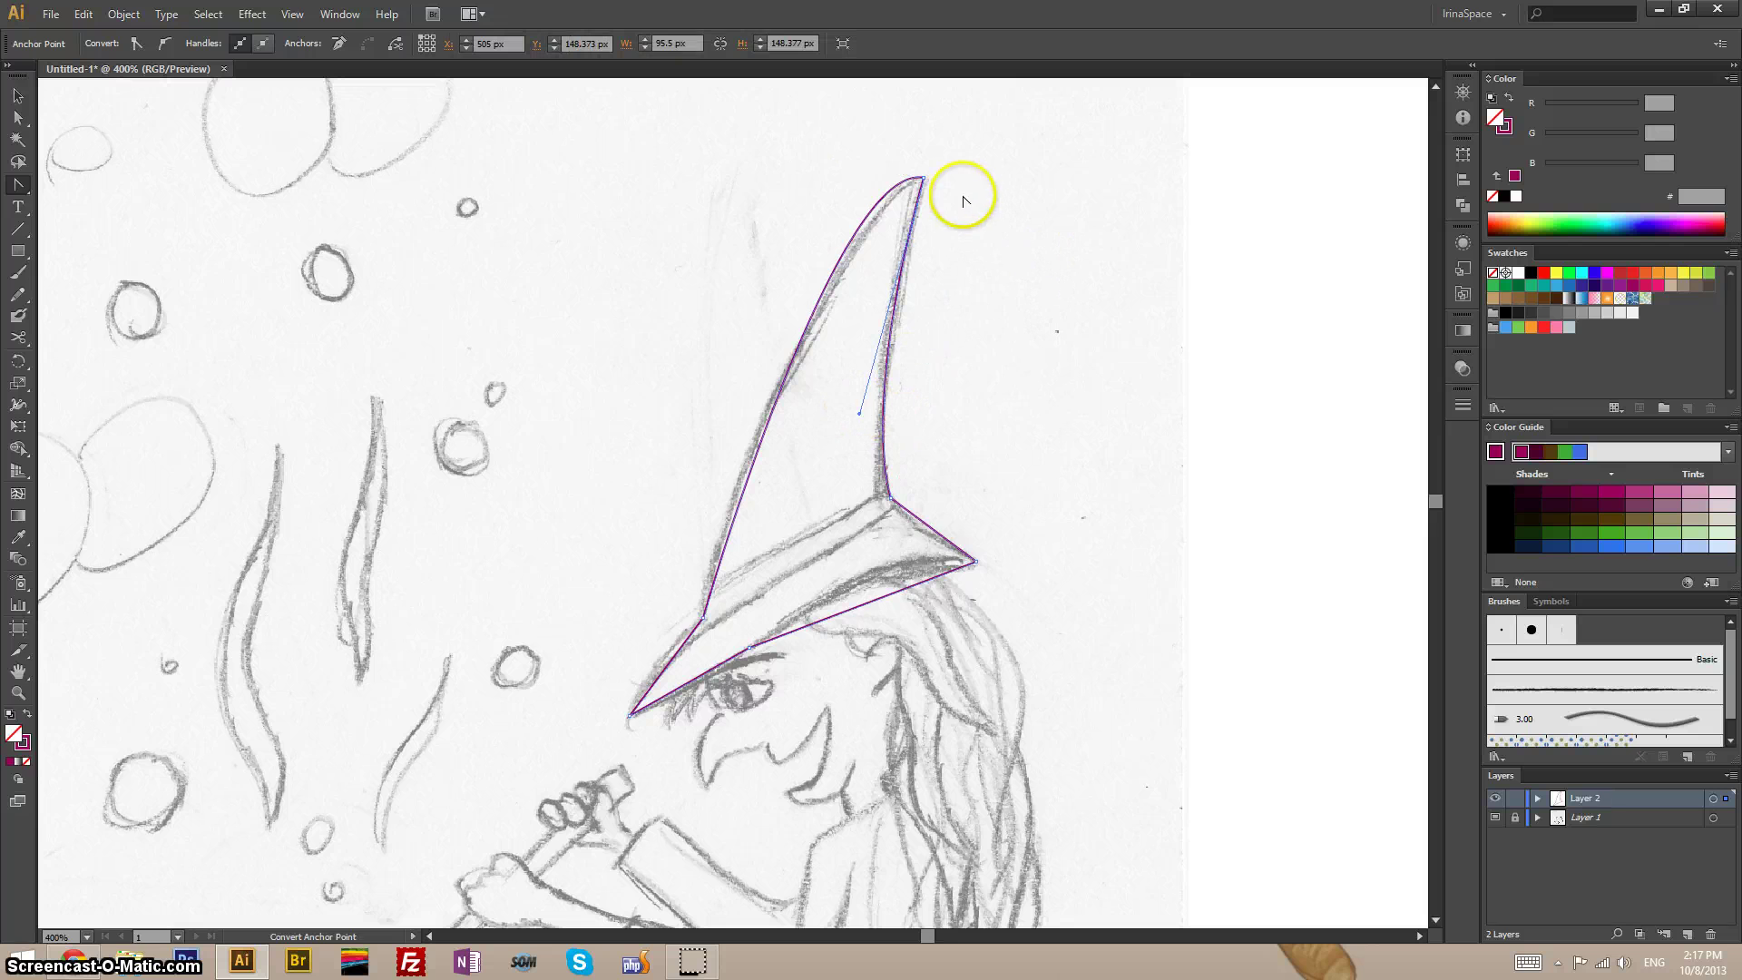
key("a")
left_click(925, 179)
left_click_drag(834, 164, 811, 224)
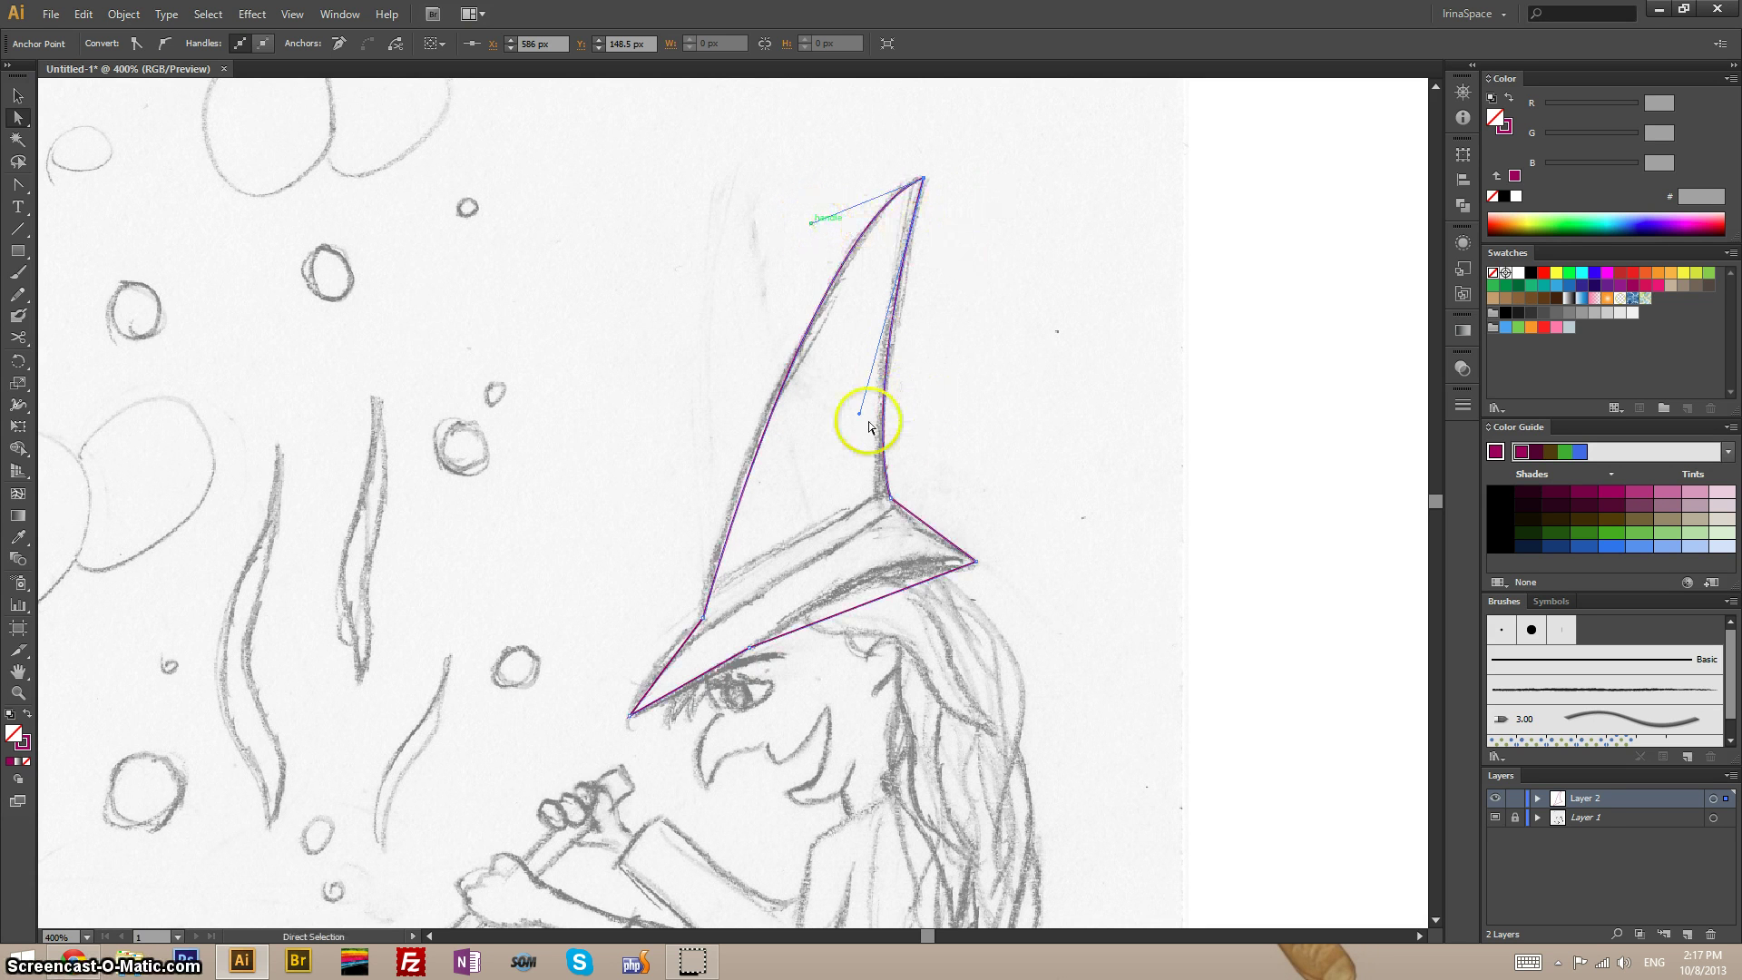
Step: Convert the left-edge anchor to a curve and fit the hat's lower-left side to the sketch
left_click(704, 620)
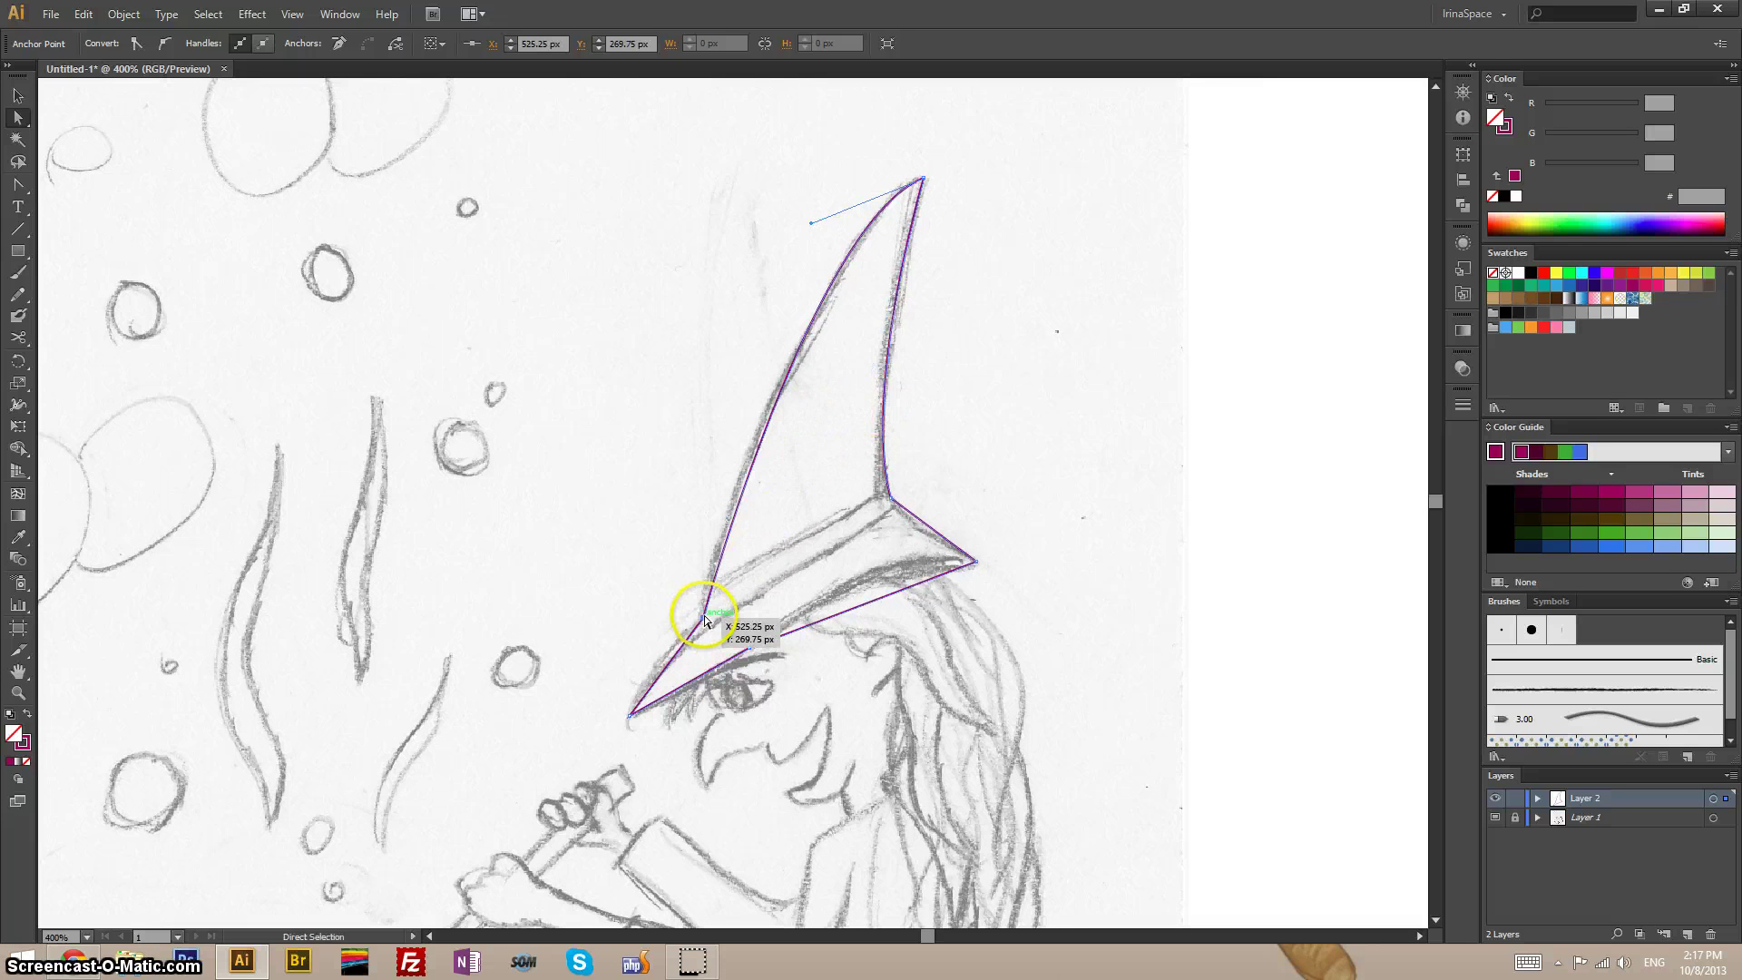
key("shift+c")
left_click_drag(704, 620, 713, 568)
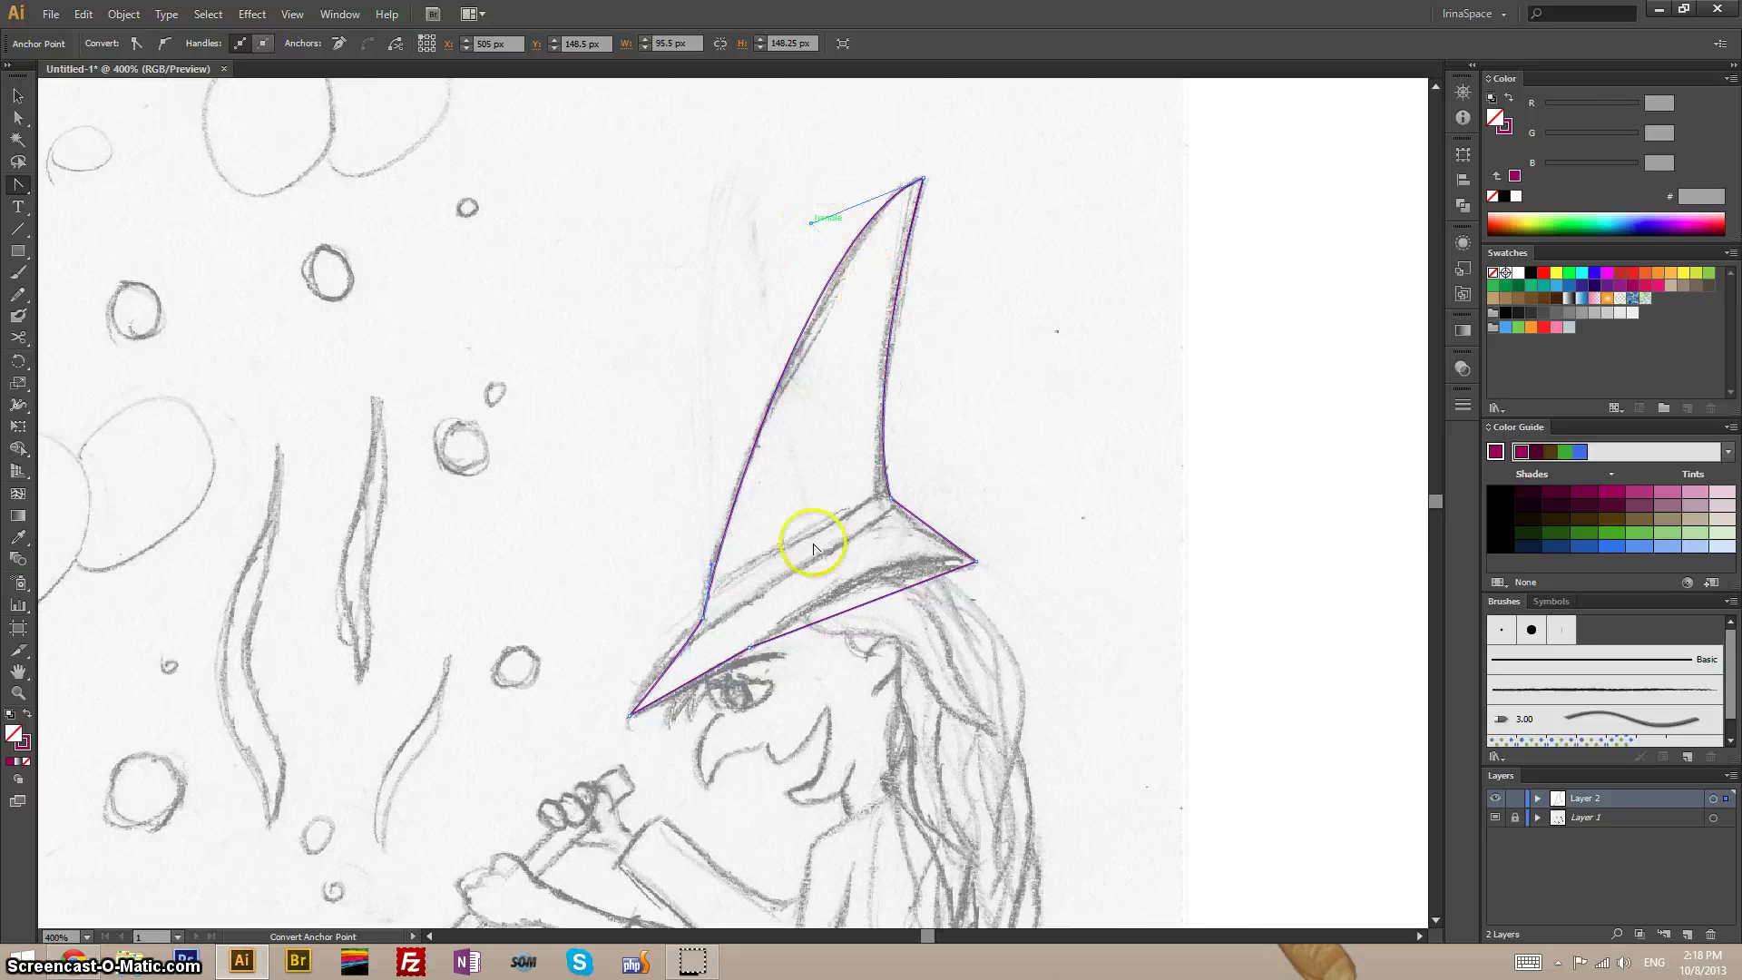
key("a")
left_click(703, 616)
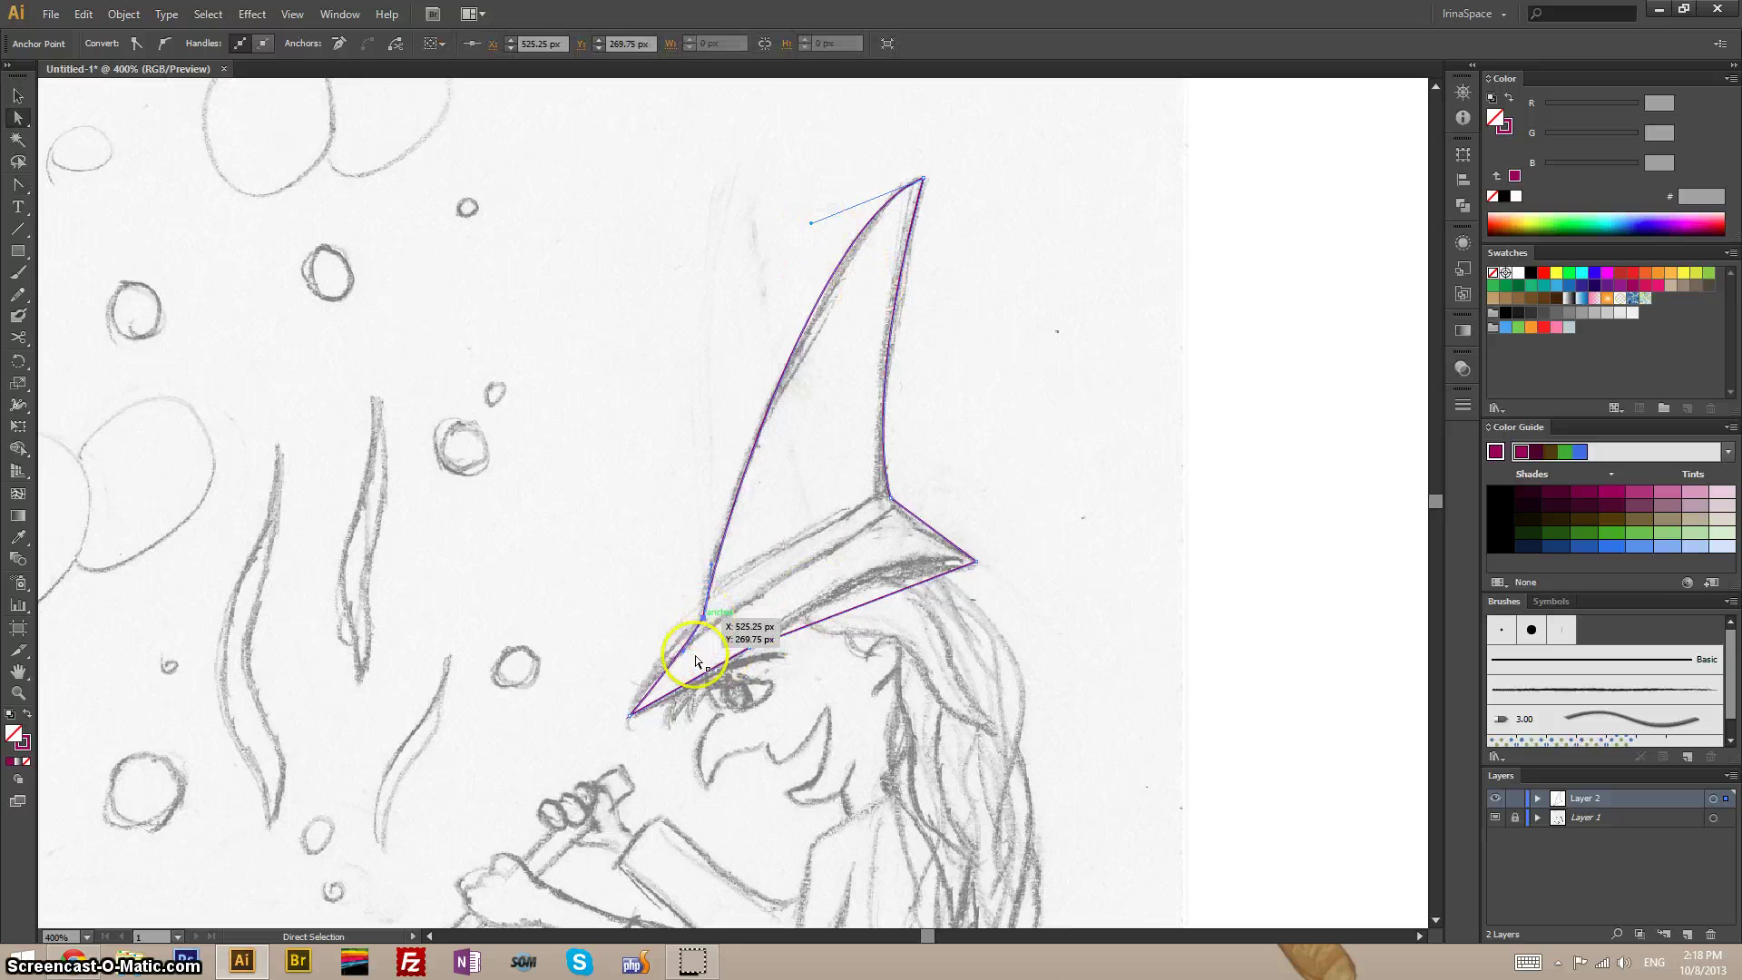
mouse_move(695, 662)
left_mouse_down()
mouse_move(669, 646)
mouse_move(741, 653)
mouse_move(778, 627)
mouse_move(758, 668)
mouse_move(724, 665)
left_mouse_up()
Step: Adjust the right-side and brim anchor handles so the brim tip is sharp and the underside curves
key("shift+c")
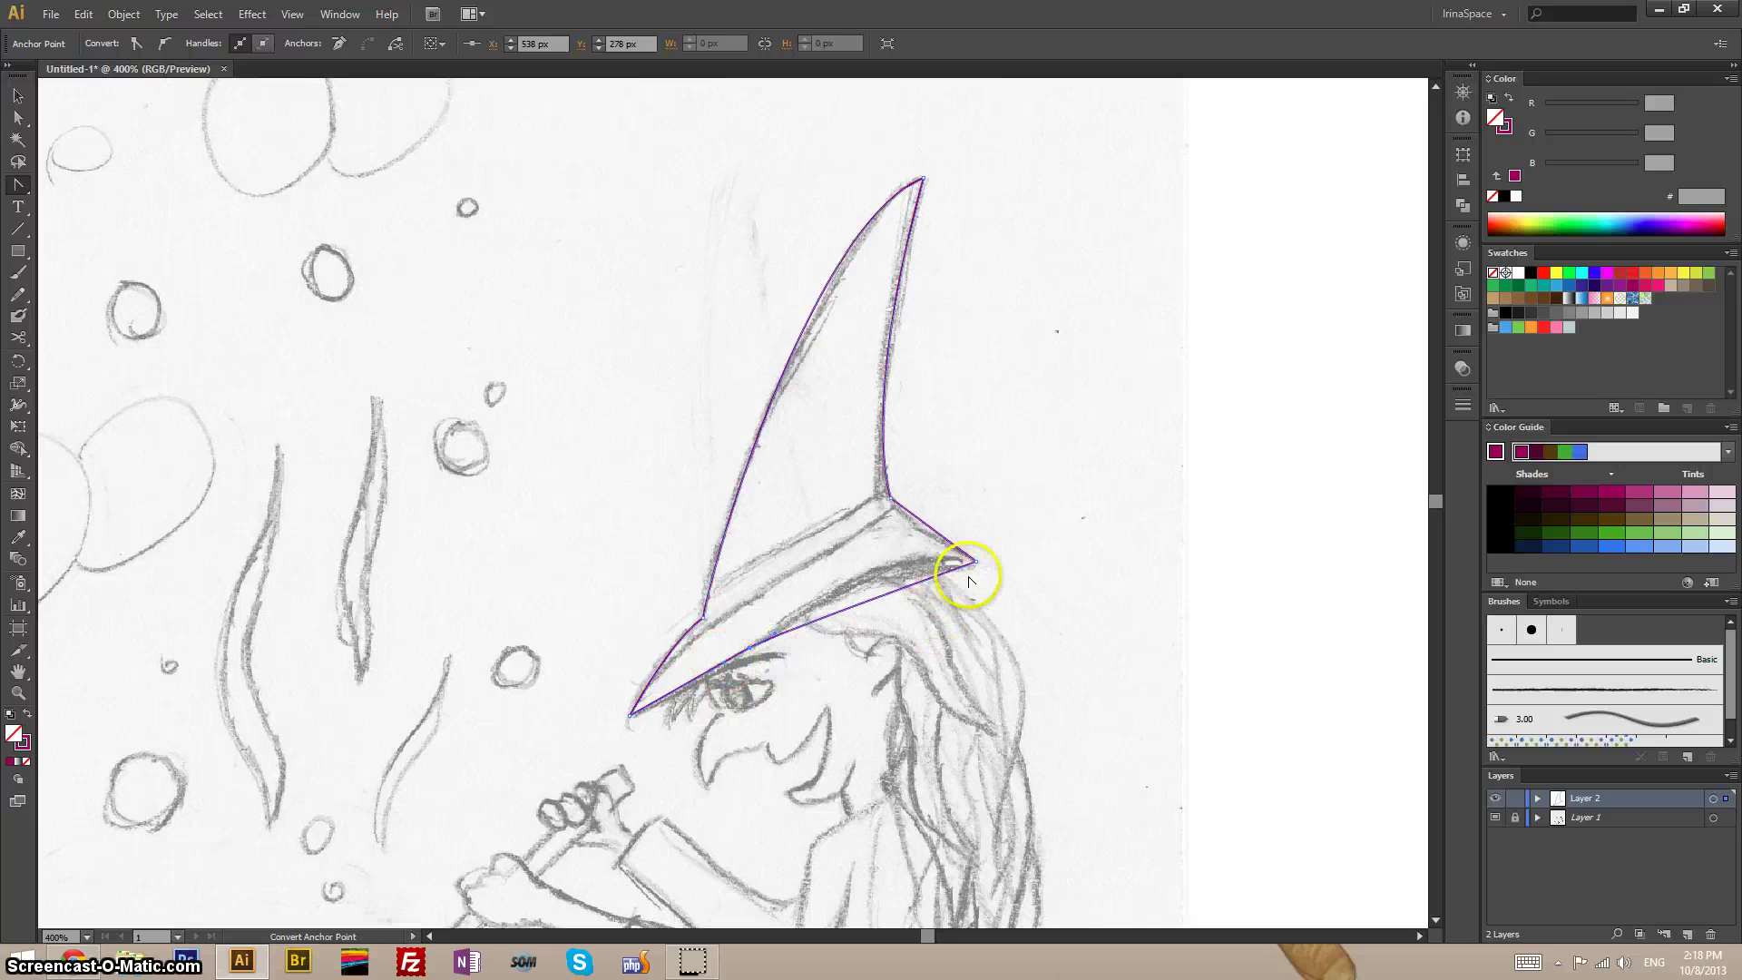
key("a")
key("c")
key("a")
left_click_drag(972, 564, 868, 556)
left_click_drag(977, 560, 919, 533)
key("a")
Step: Deselect the finished hat outline and pan to blank canvas beside the hat
key("v")
left_click(1077, 586)
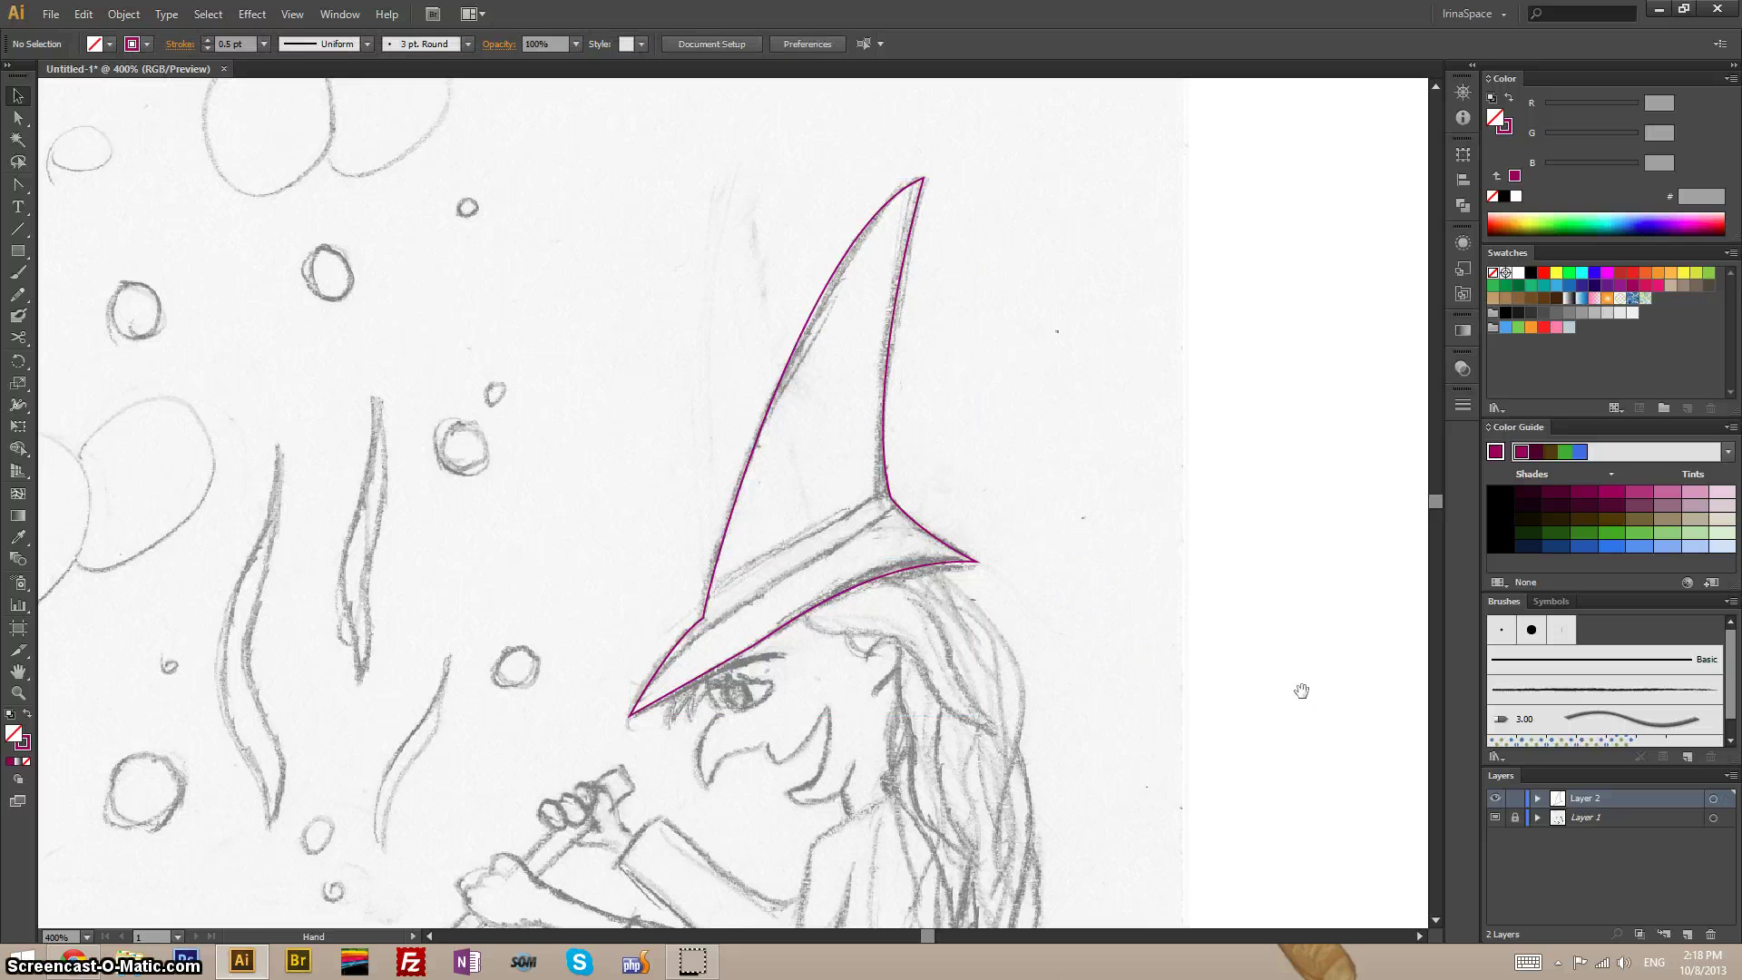
mouse_move(1301, 690)
left_mouse_down()
mouse_move(1176, 579)
mouse_move(992, 637)
left_mouse_up()
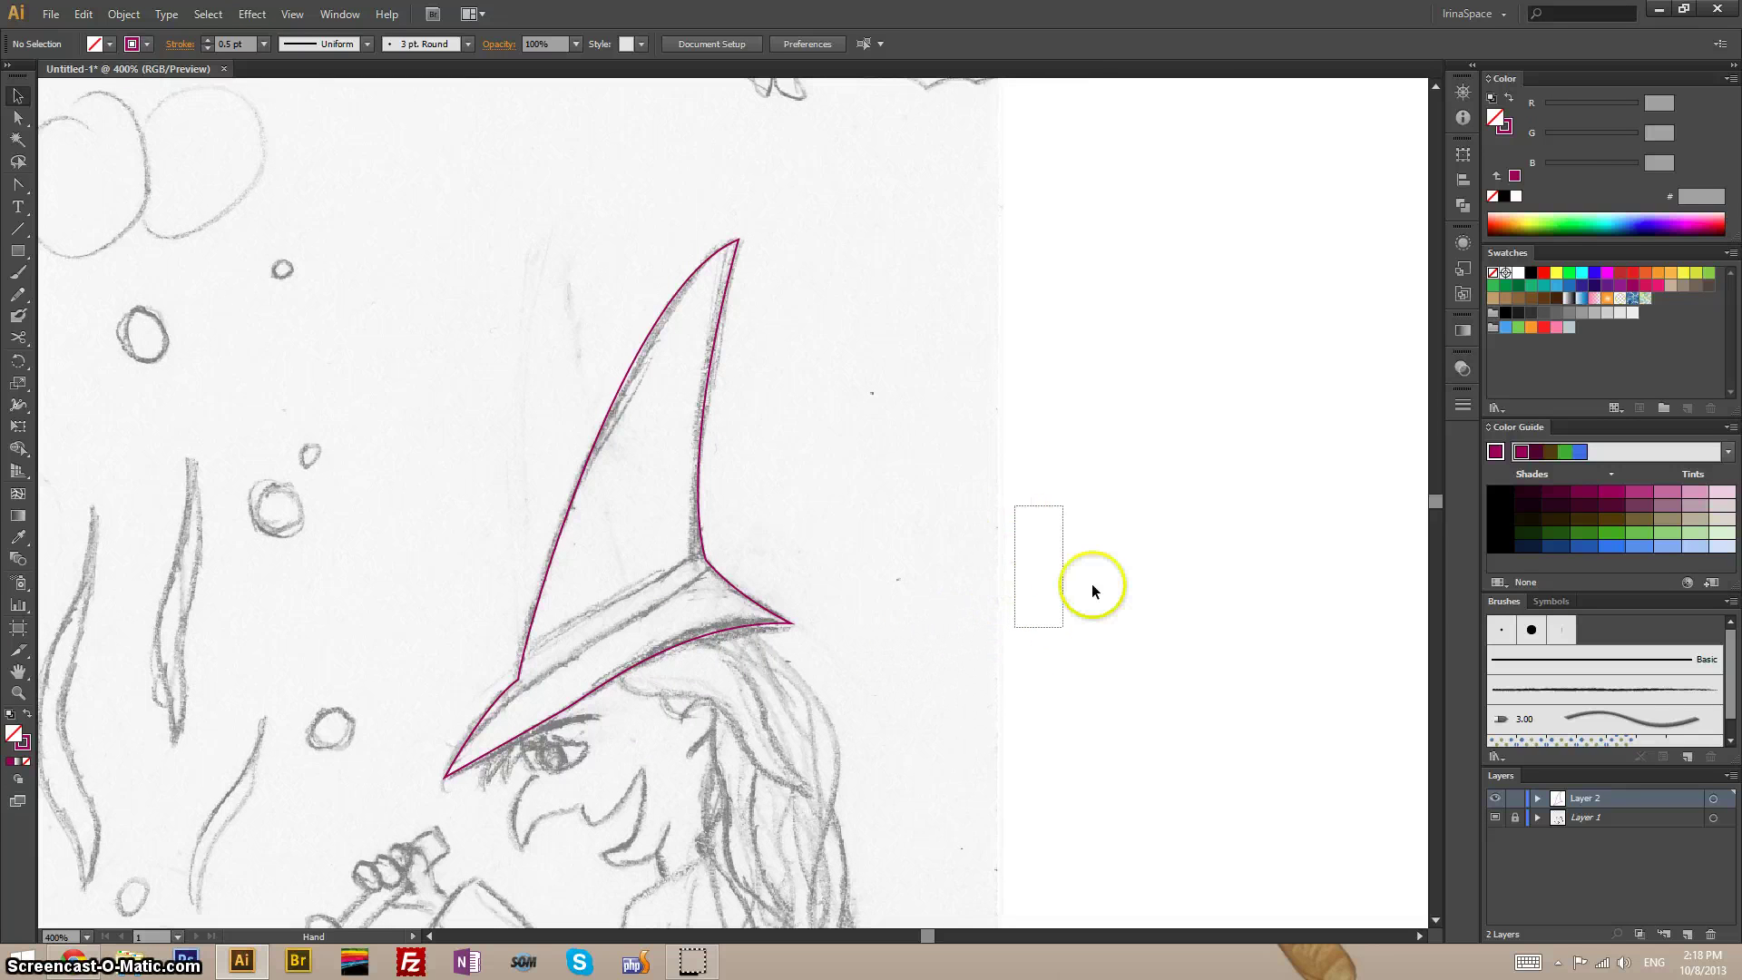
Step: Draw a closed five-point practice pentagon with the Pen tool beside the hat
key("p")
left_click(1050, 322)
left_click(1284, 417)
left_click(1253, 594)
left_click(1049, 653)
left_click(882, 550)
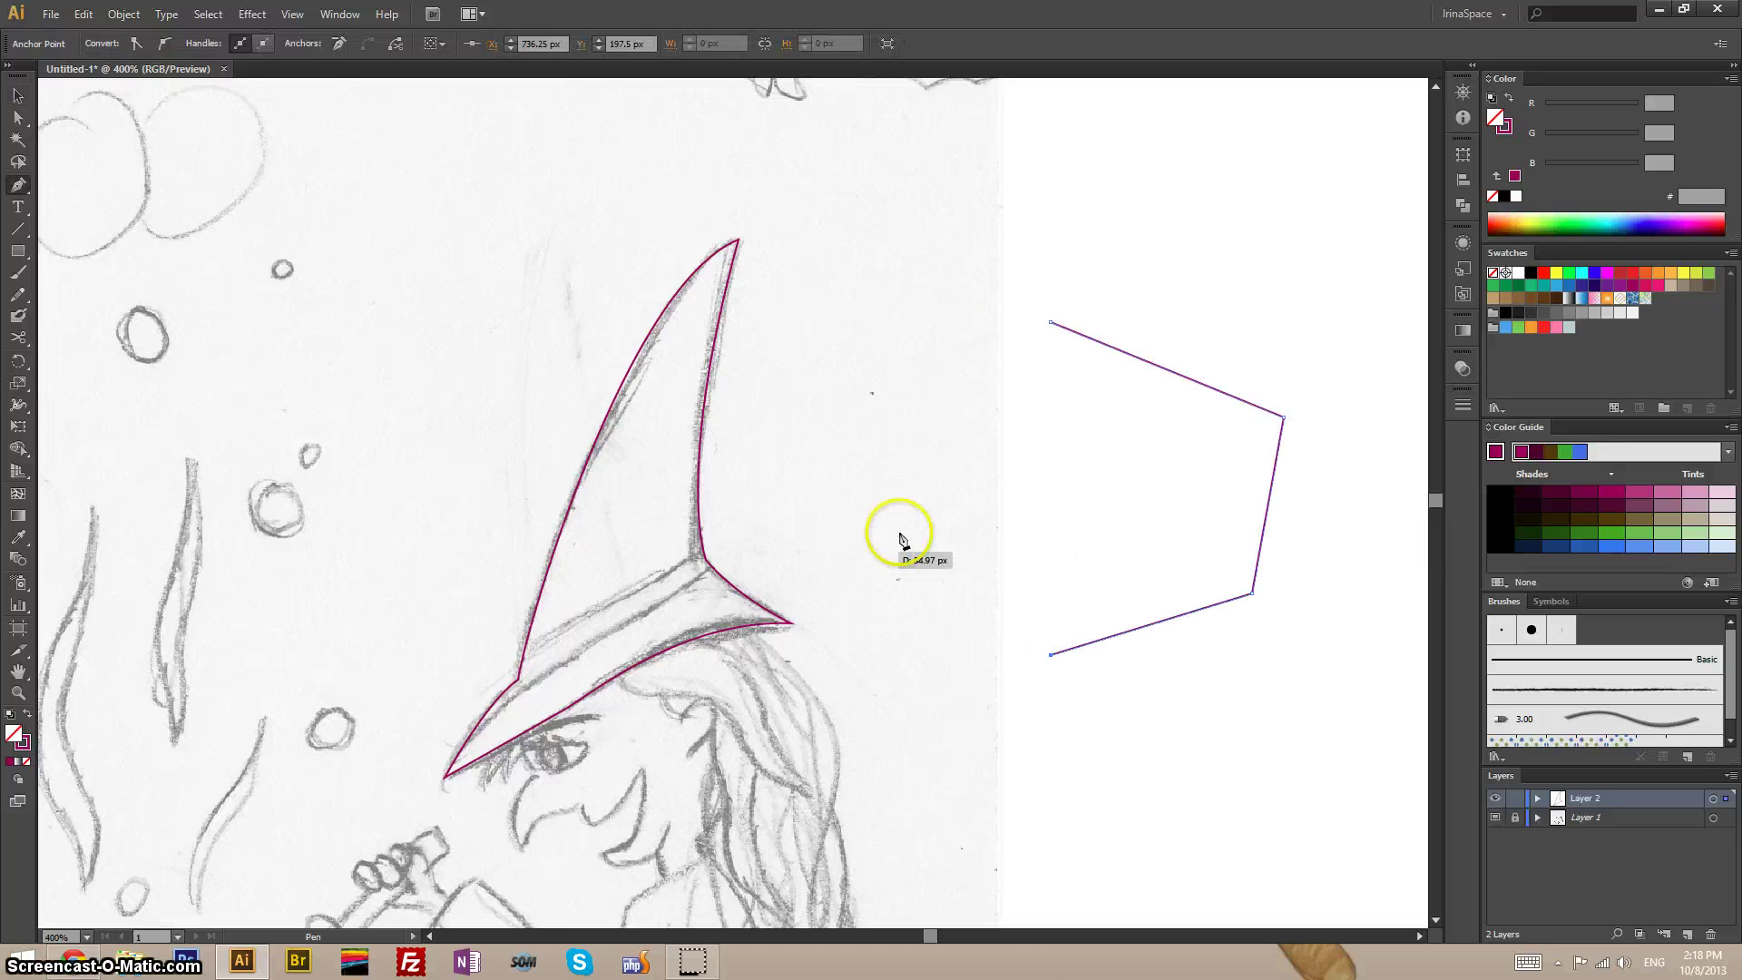
left_click(1050, 323)
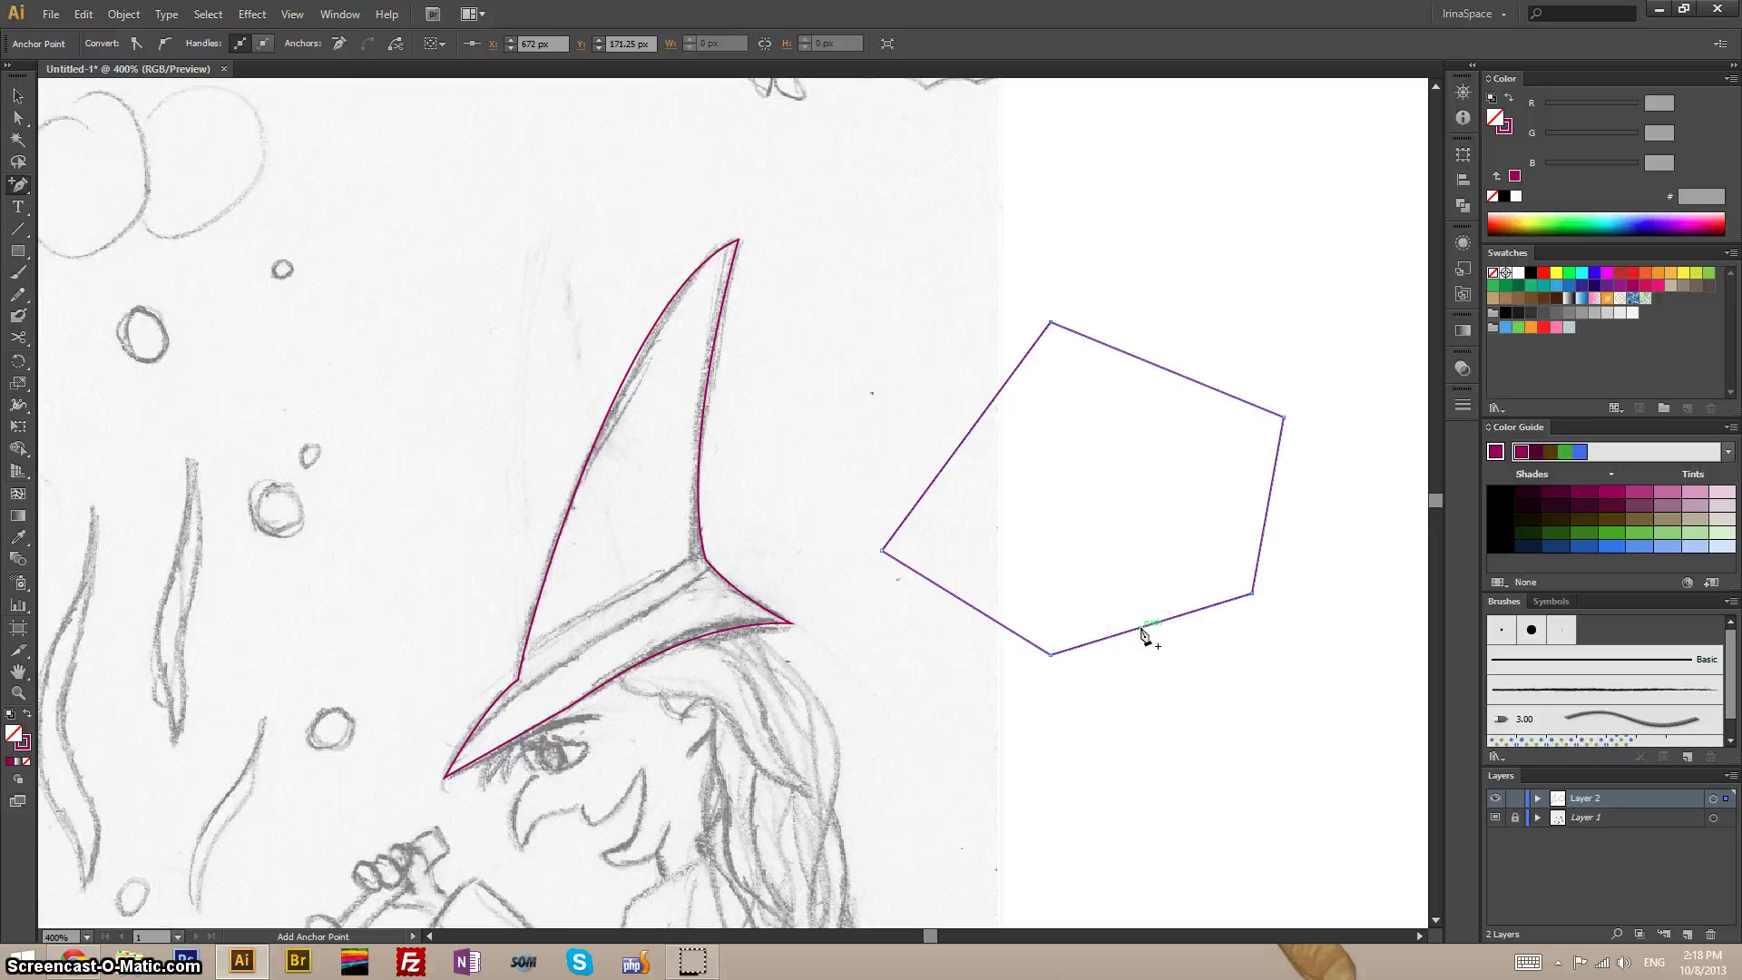
Step: Add a point on the pentagon's right edge, then delete it and three more points, leaving a triangle
left_click(1280, 498)
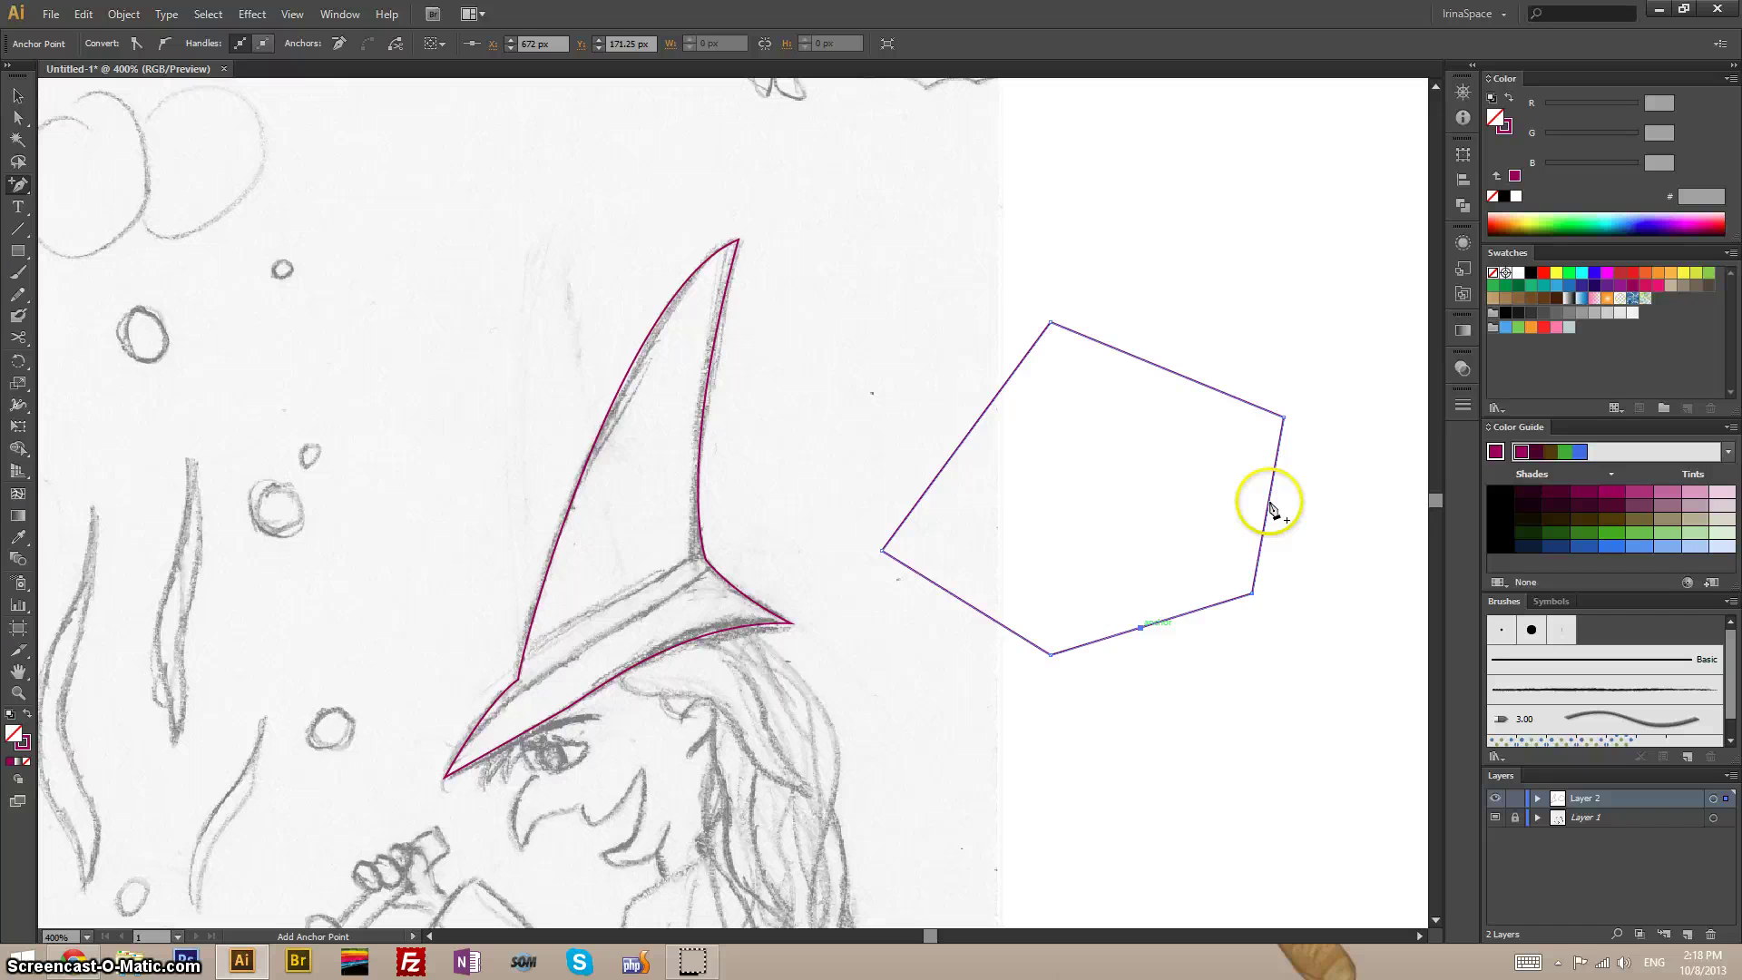
left_click(1269, 500)
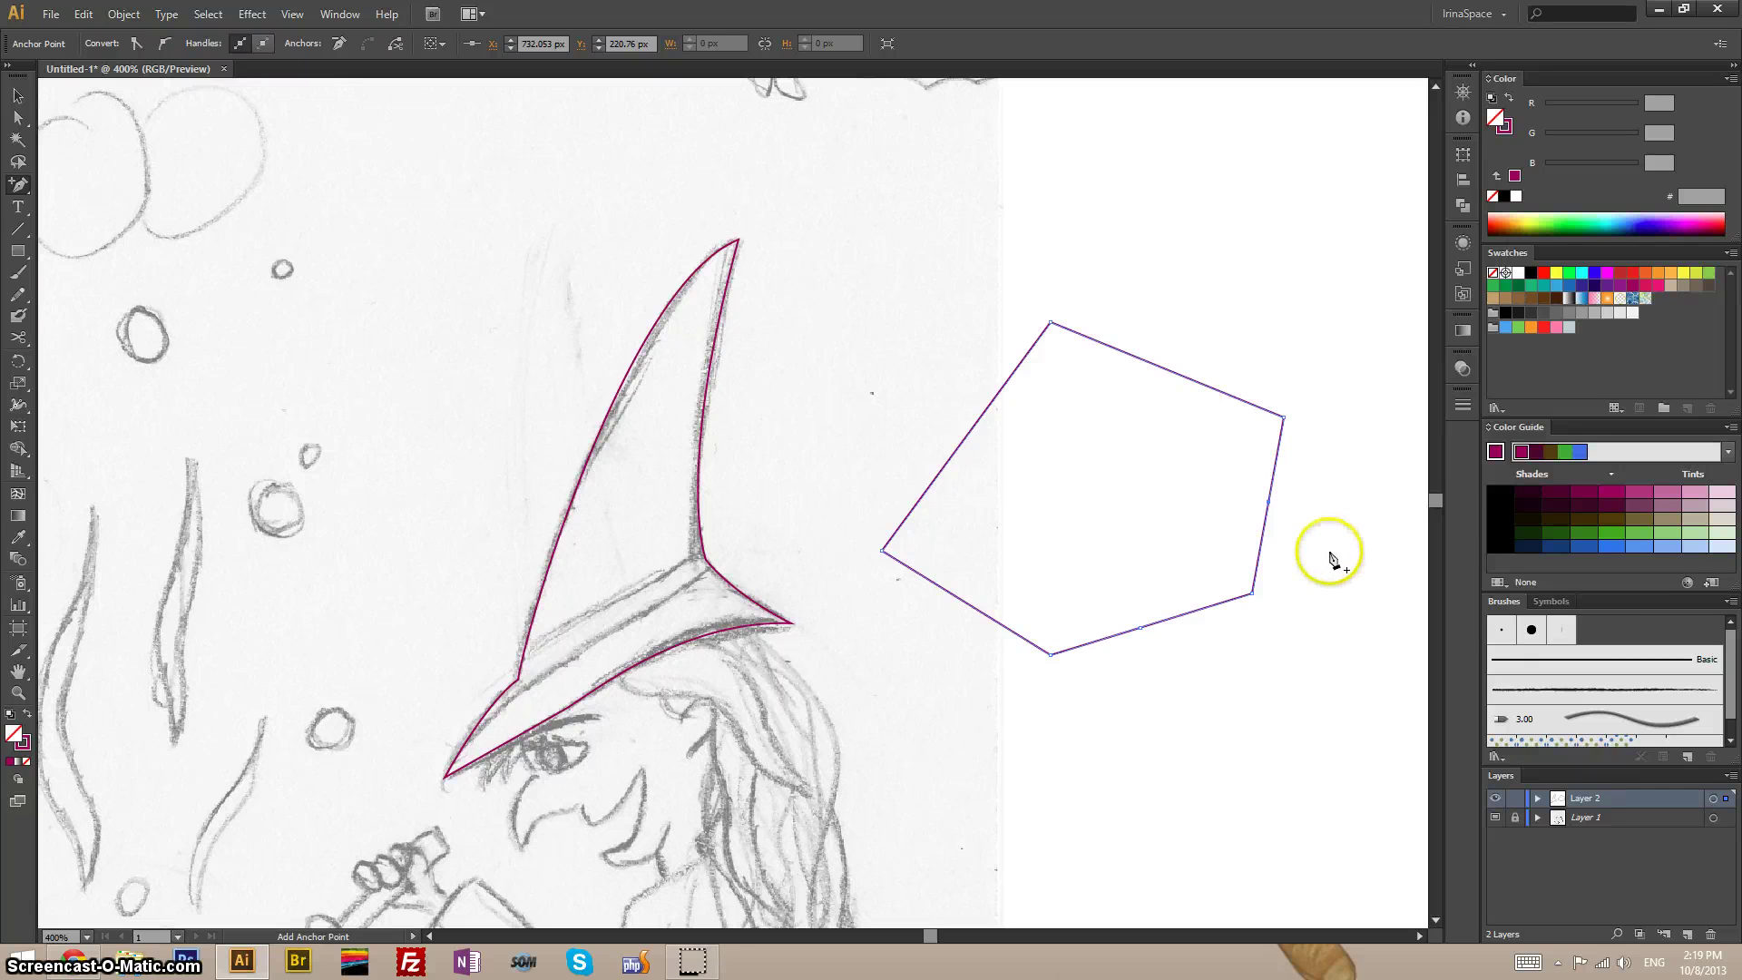
left_click(1269, 501)
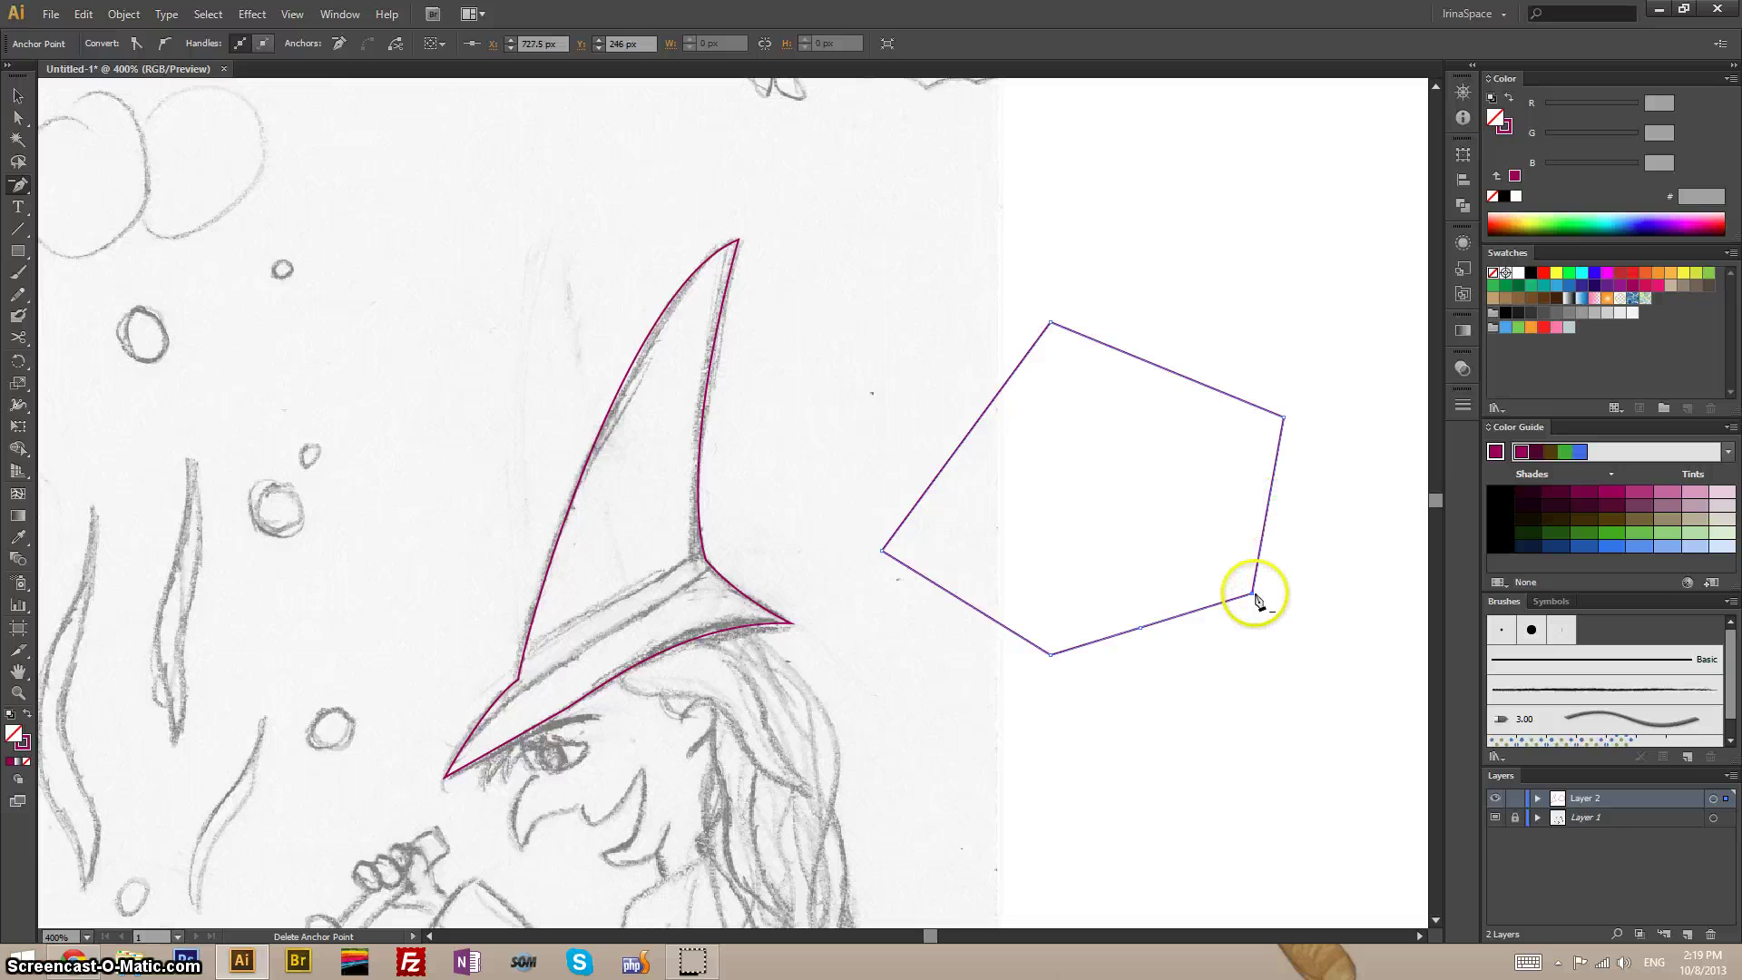
left_click(1253, 591)
left_click(1140, 626)
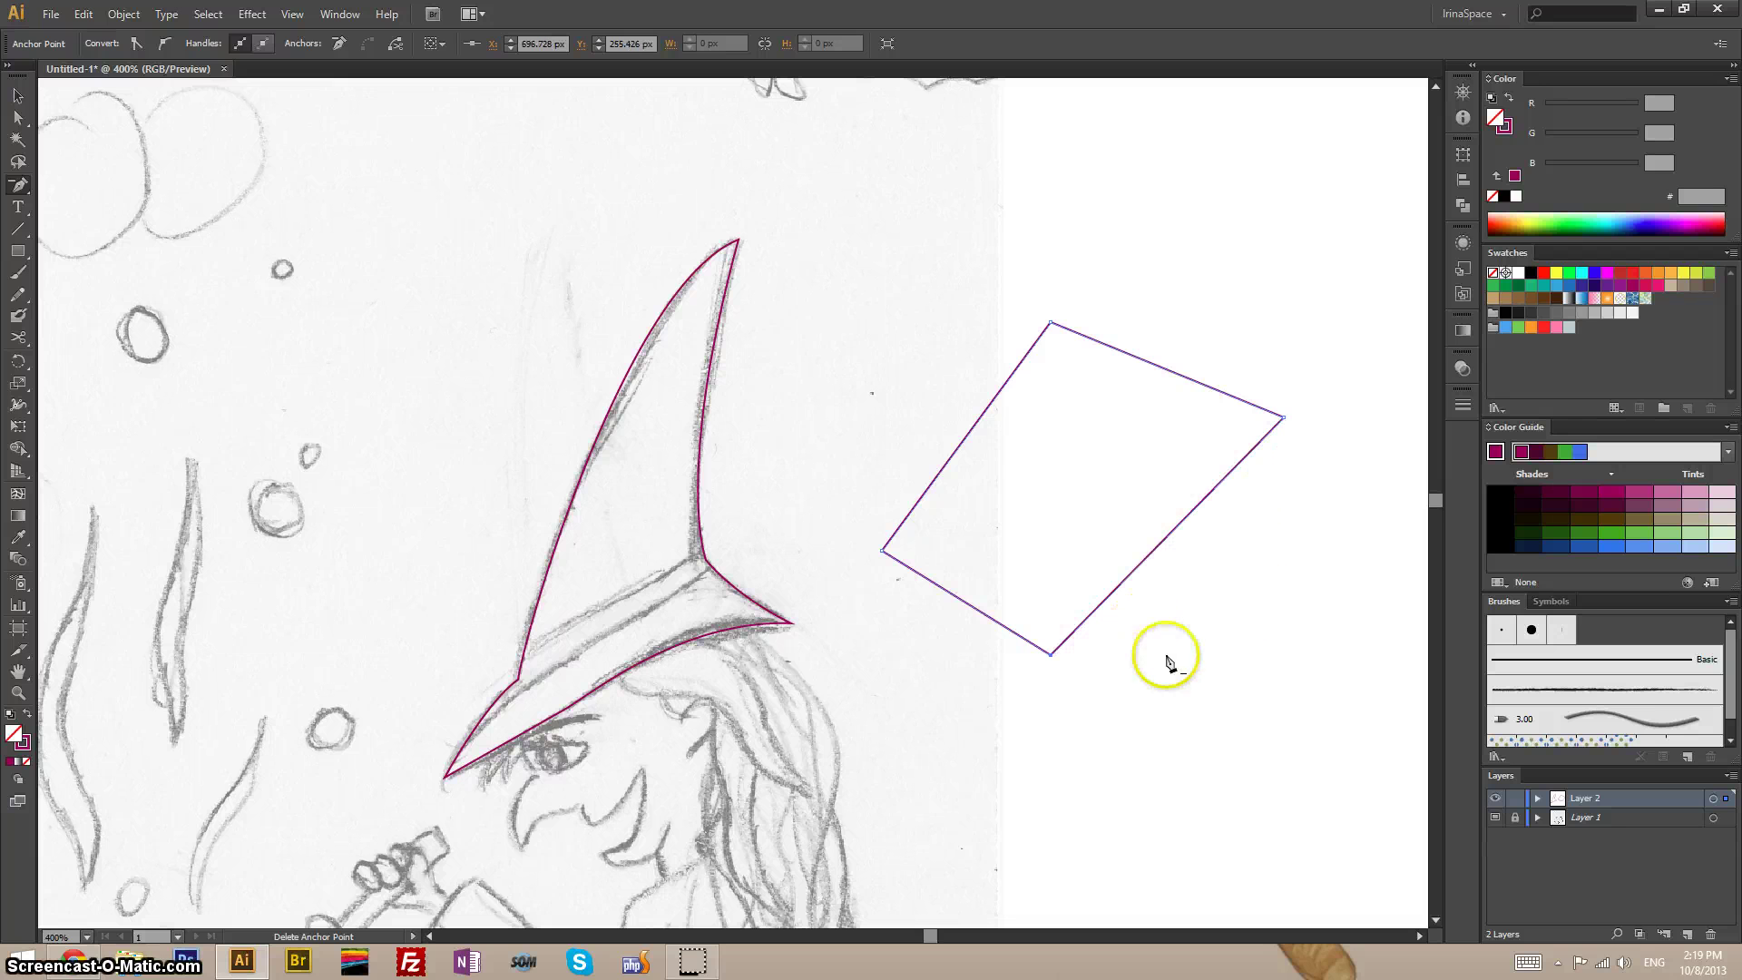
left_click(1051, 655)
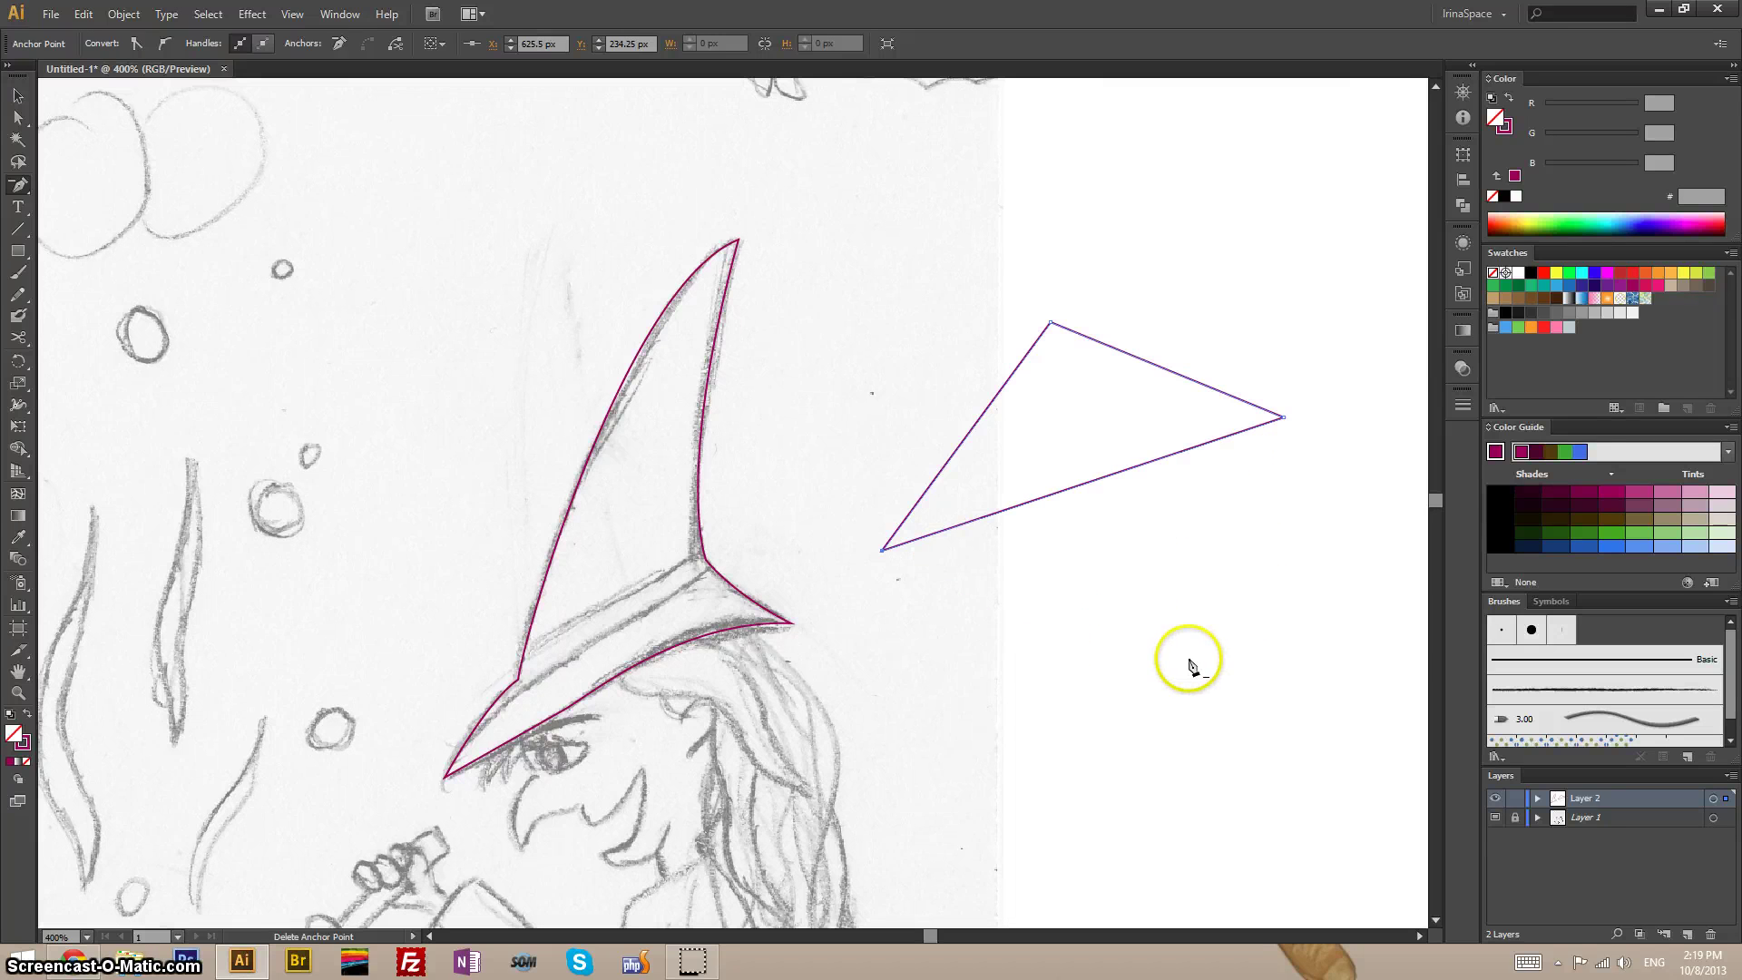
Step: Delete the practice triangle and pan down to the witch's body and cauldron
key("v")
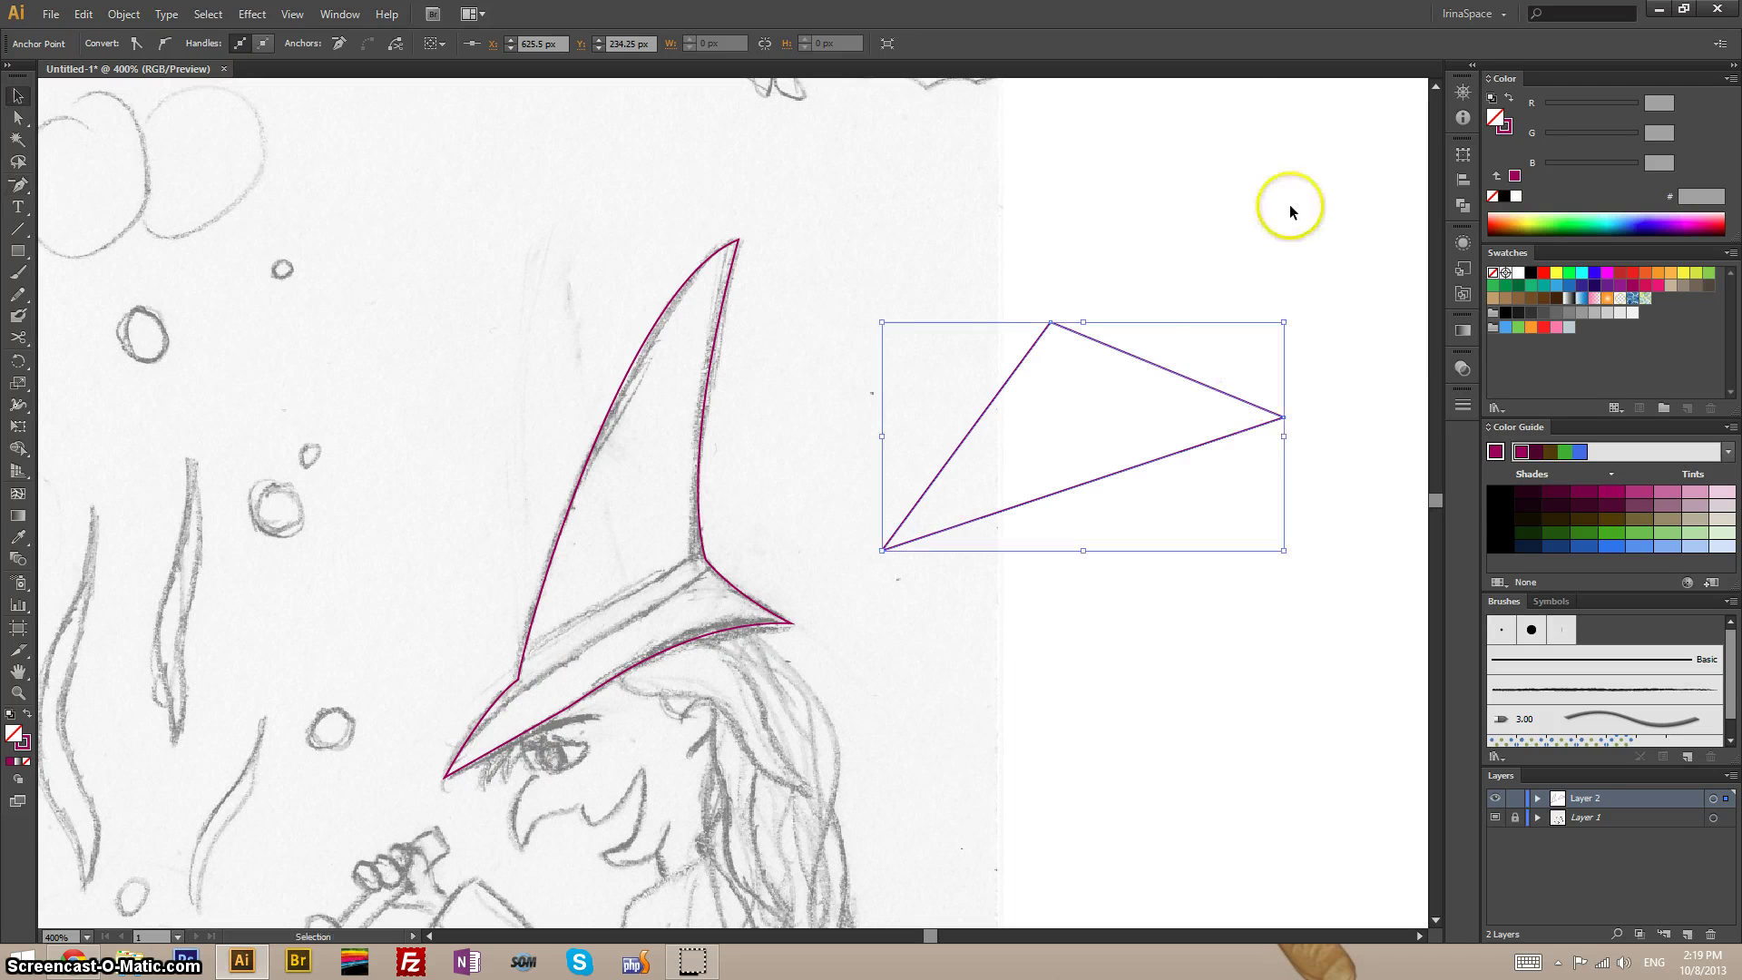
key("Delete")
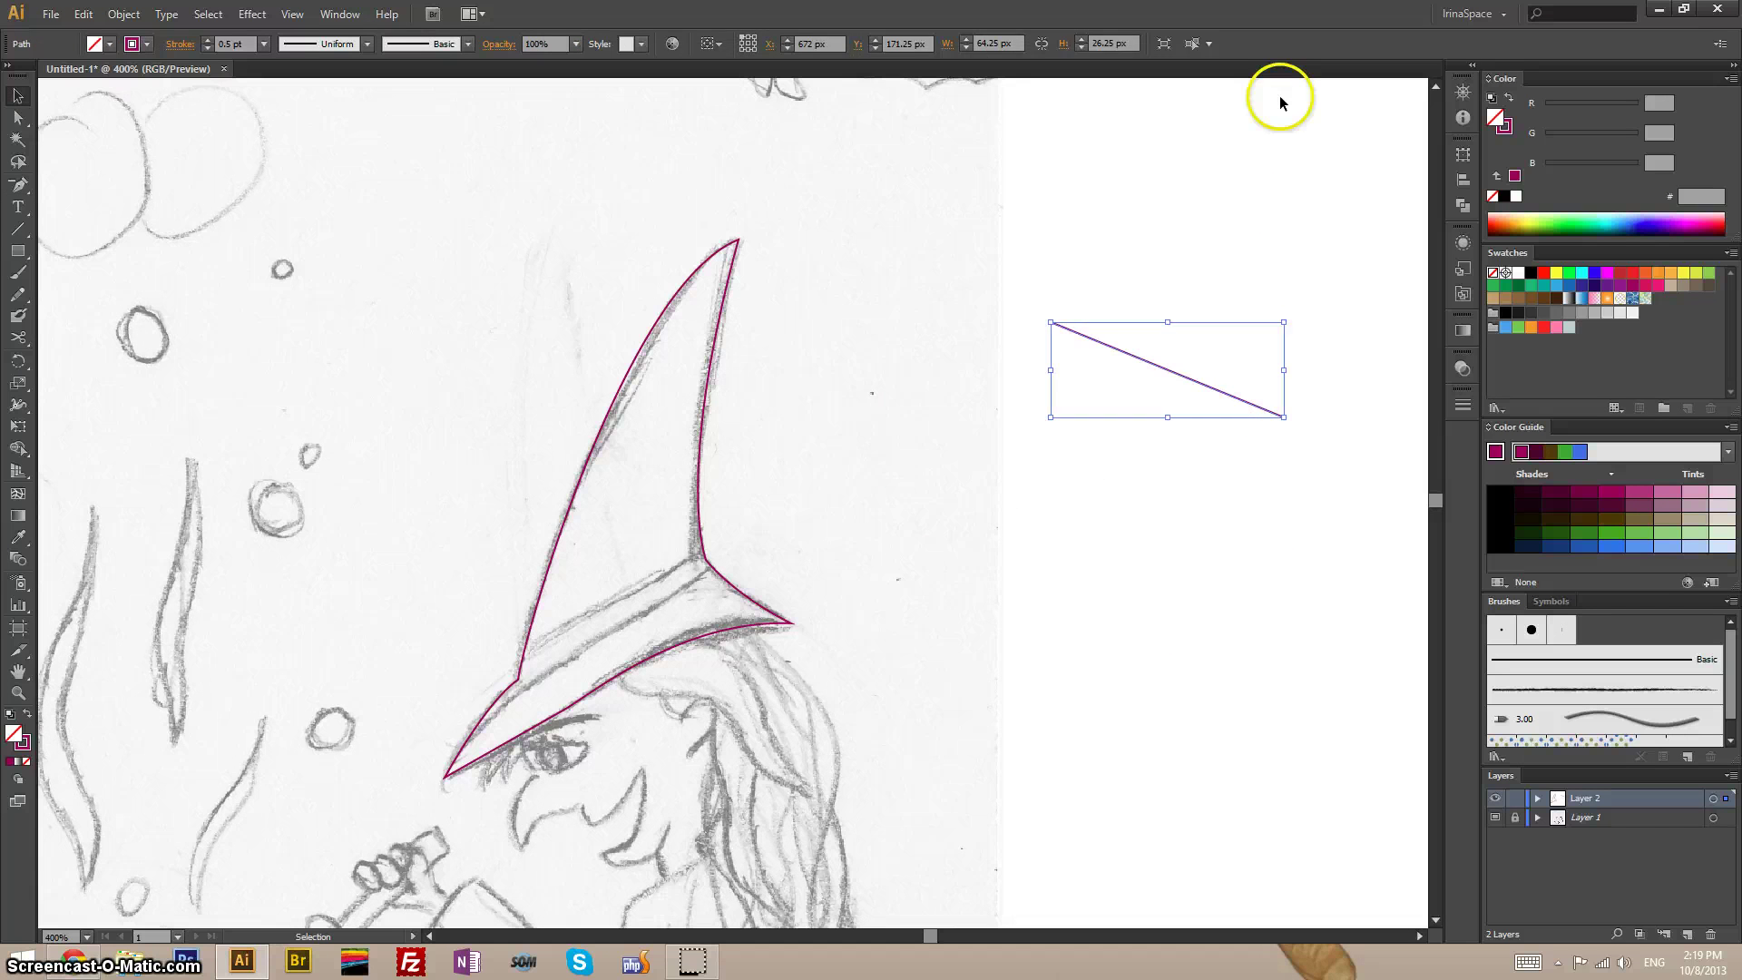
key("Delete")
mouse_move(999, 686)
left_mouse_down()
mouse_move(1190, 525)
mouse_move(1237, 311)
mouse_move(1136, 108)
left_mouse_up()
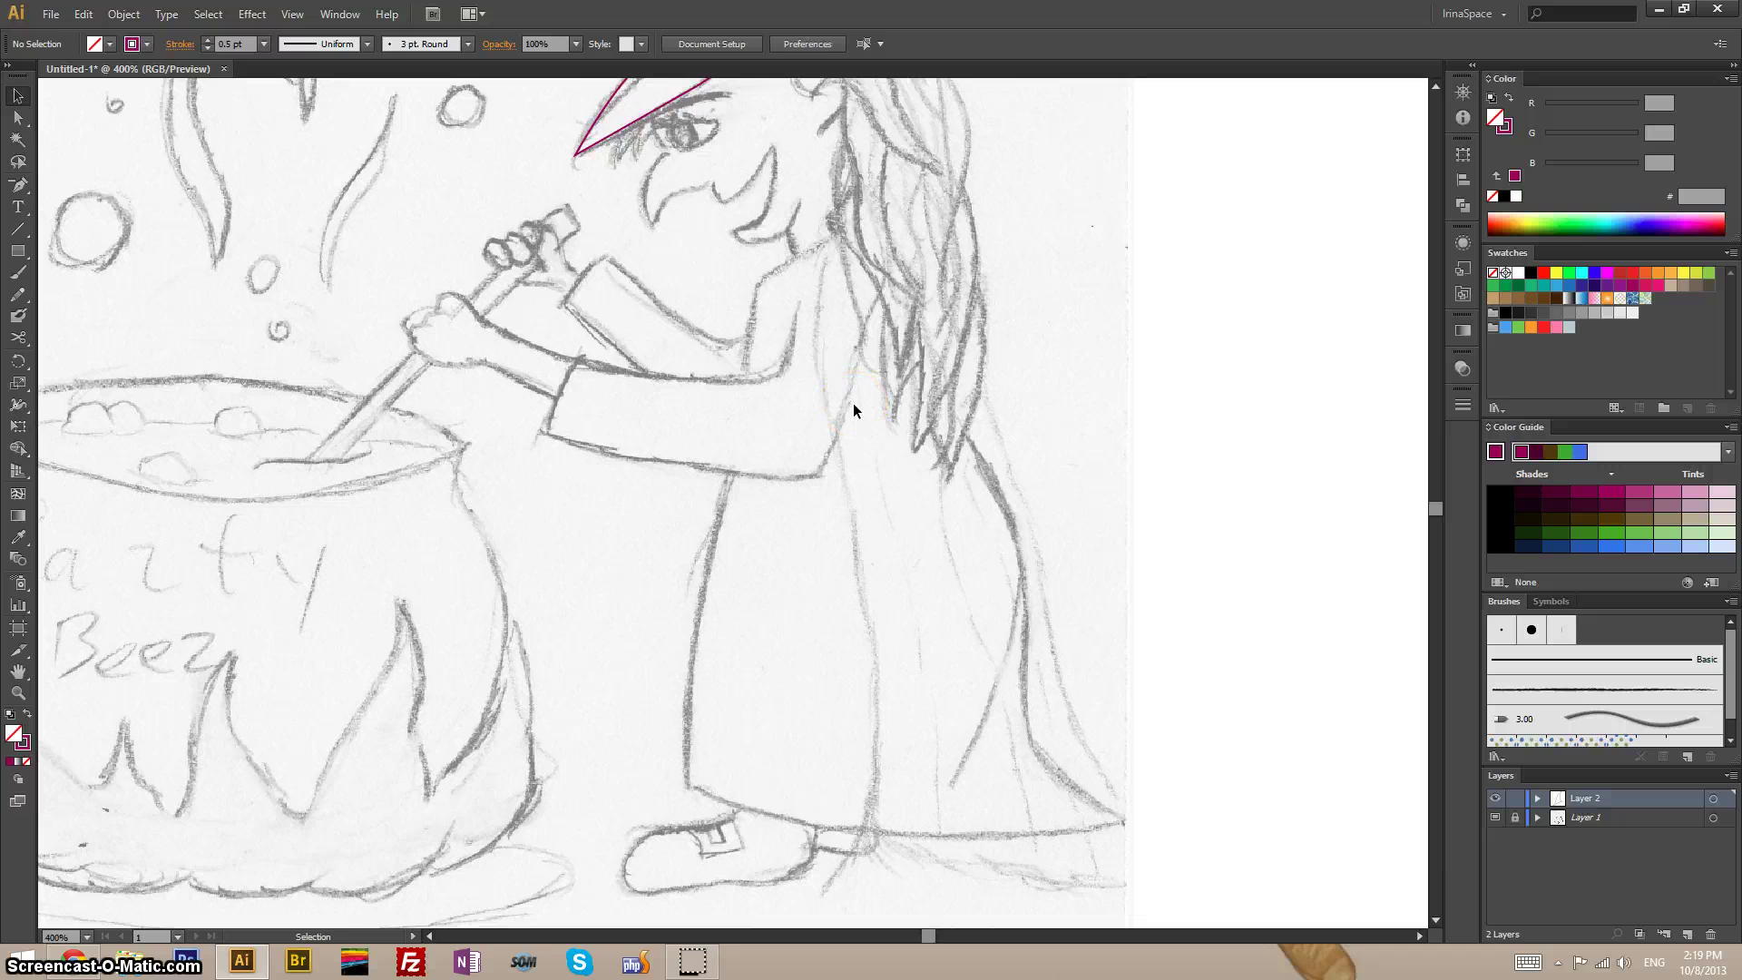
Step: Return to the witch's hat and inspect its magenta outline by selecting, then deselecting, an anchor
key("space")
left_click_drag(853, 411, 812, 623)
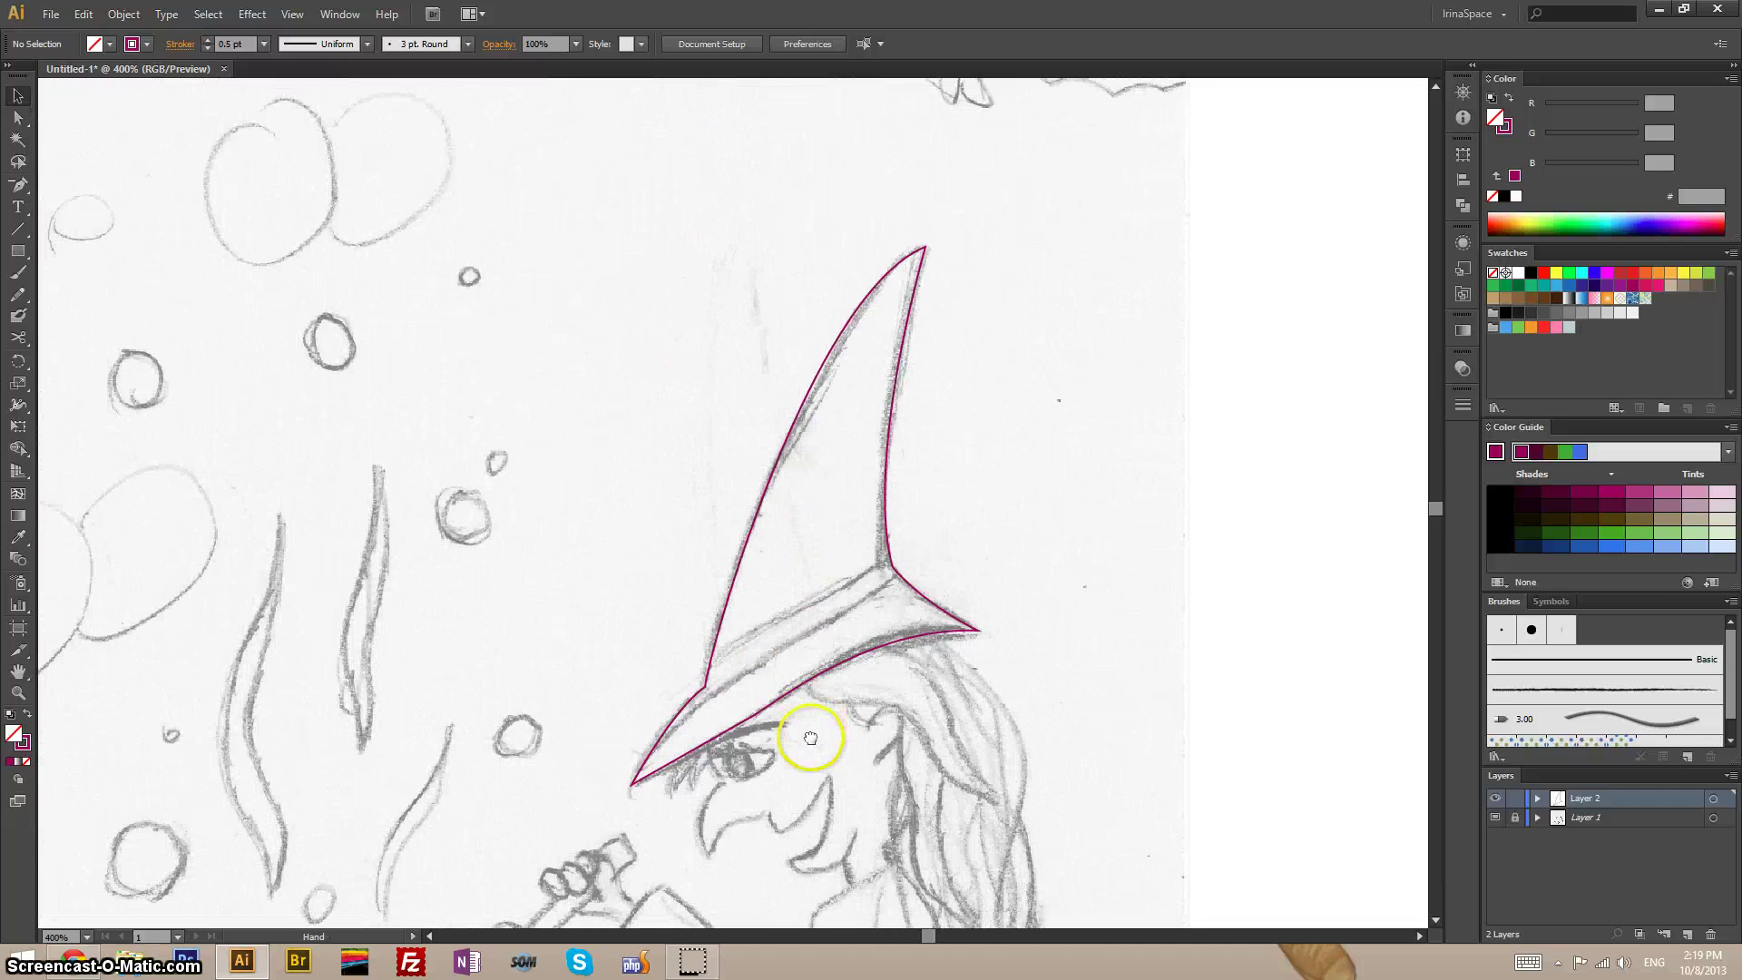
left_click(707, 691)
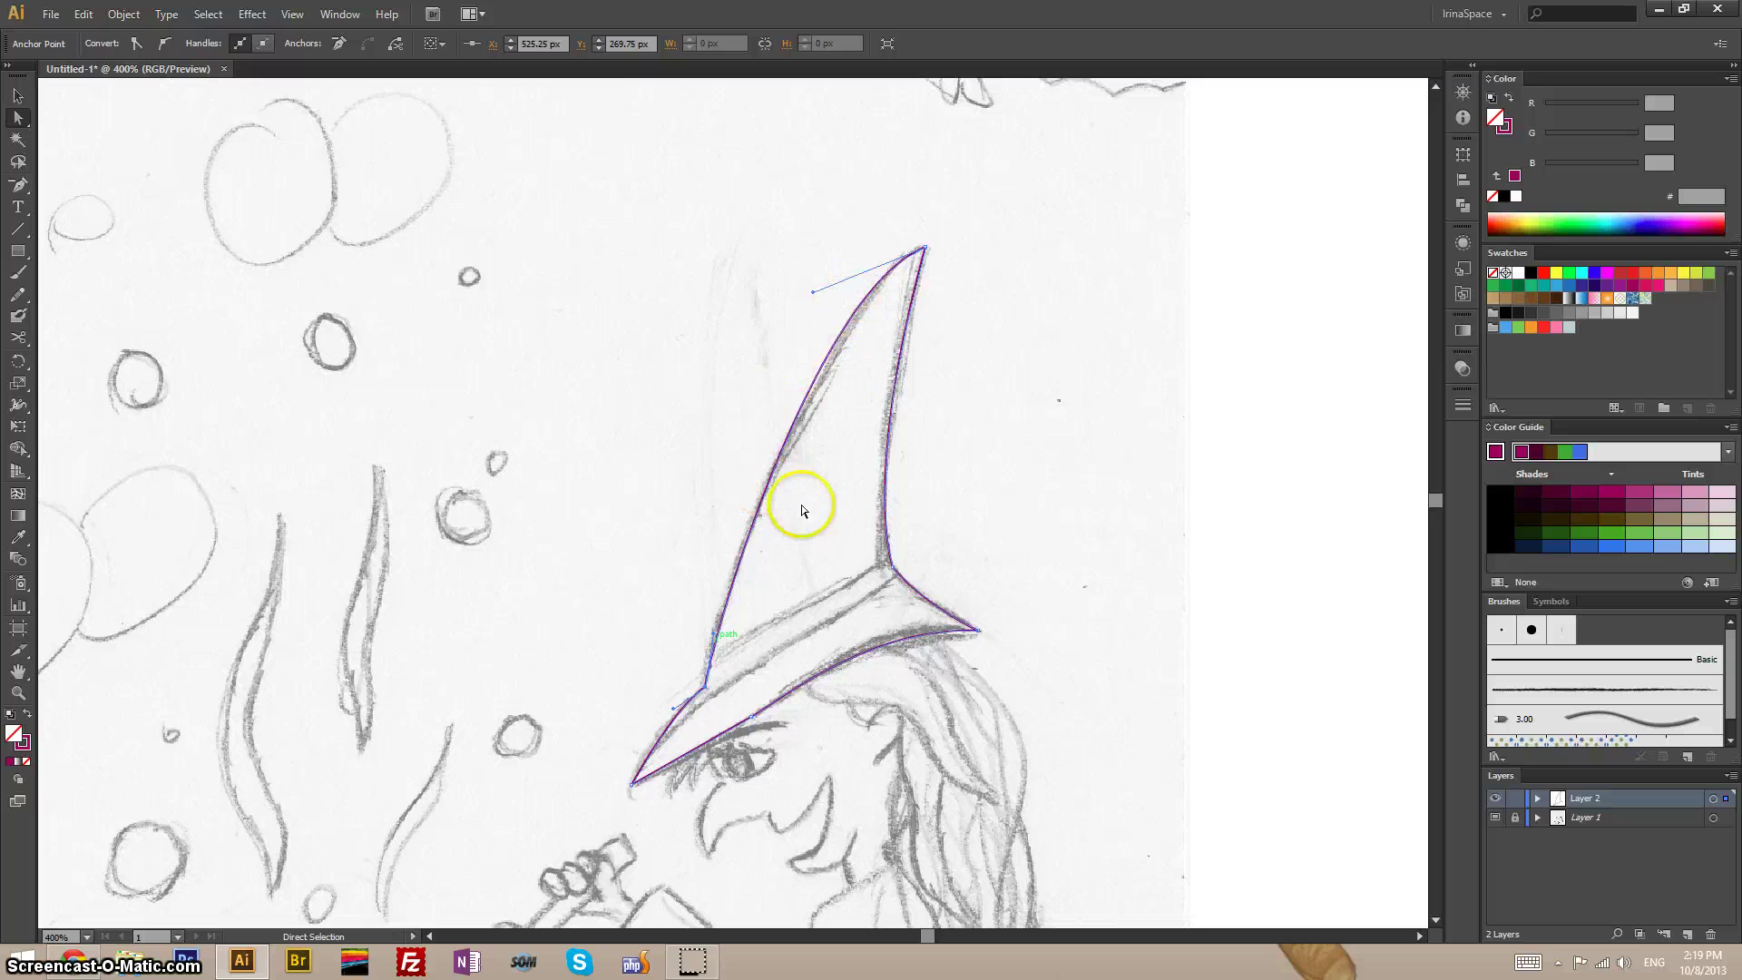
left_click(992, 459)
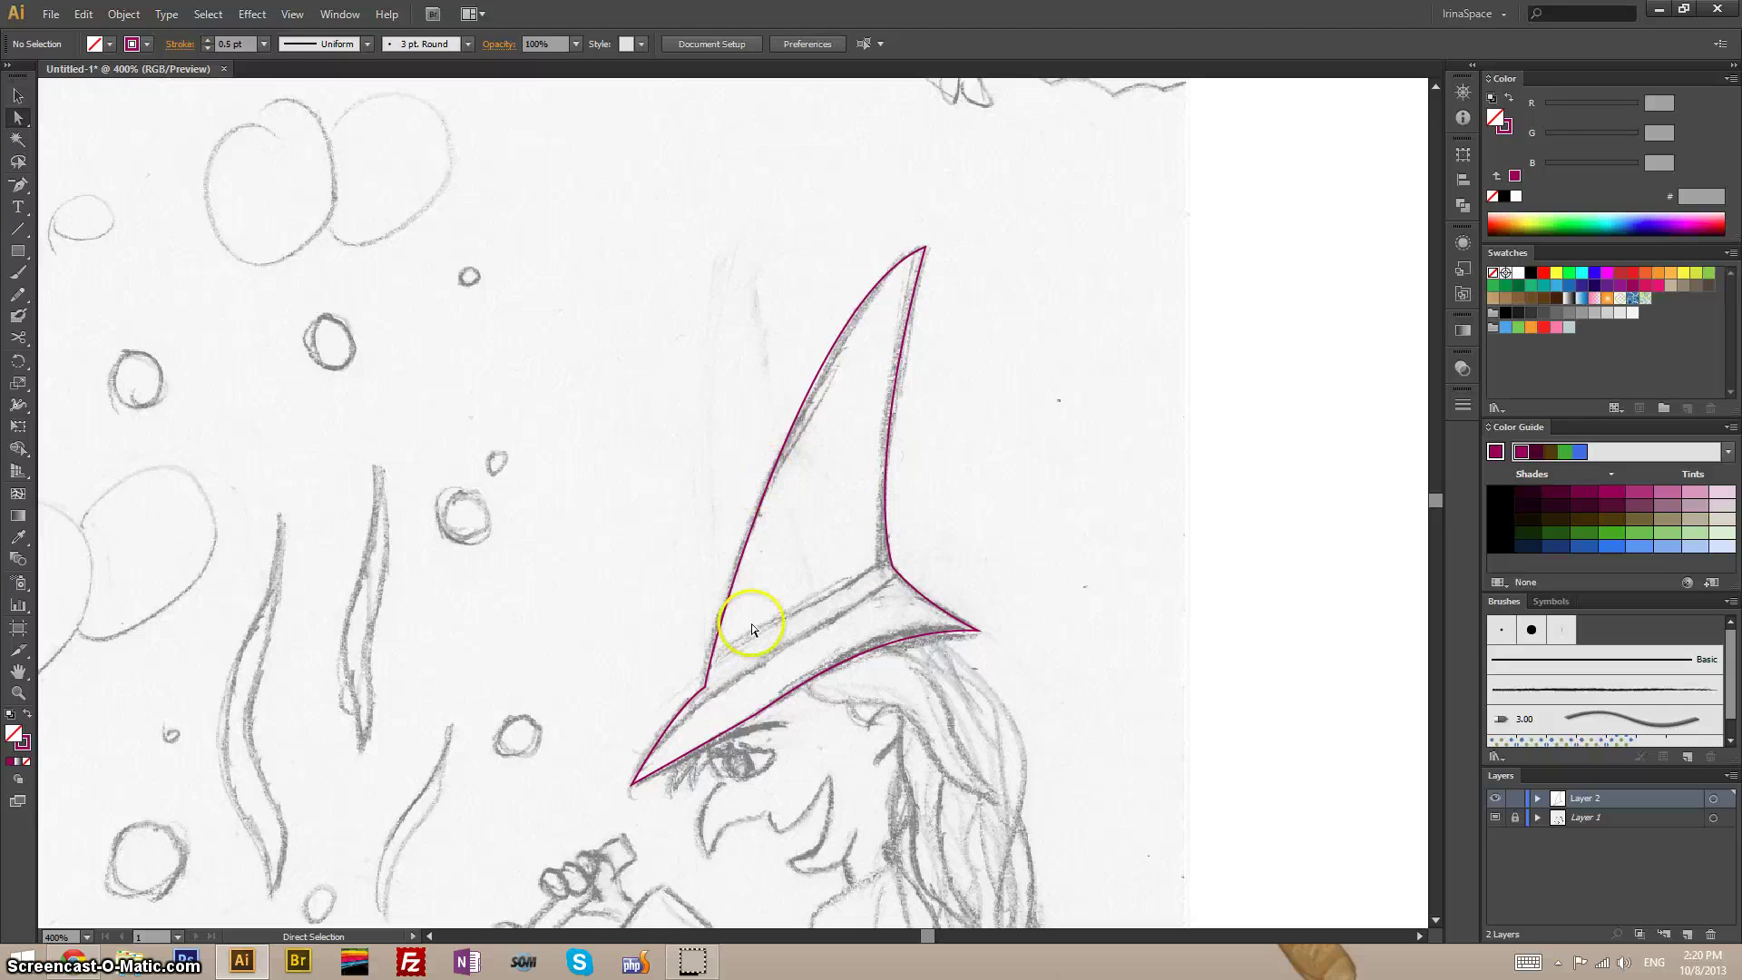
left_click_drag(840, 863, 832, 869)
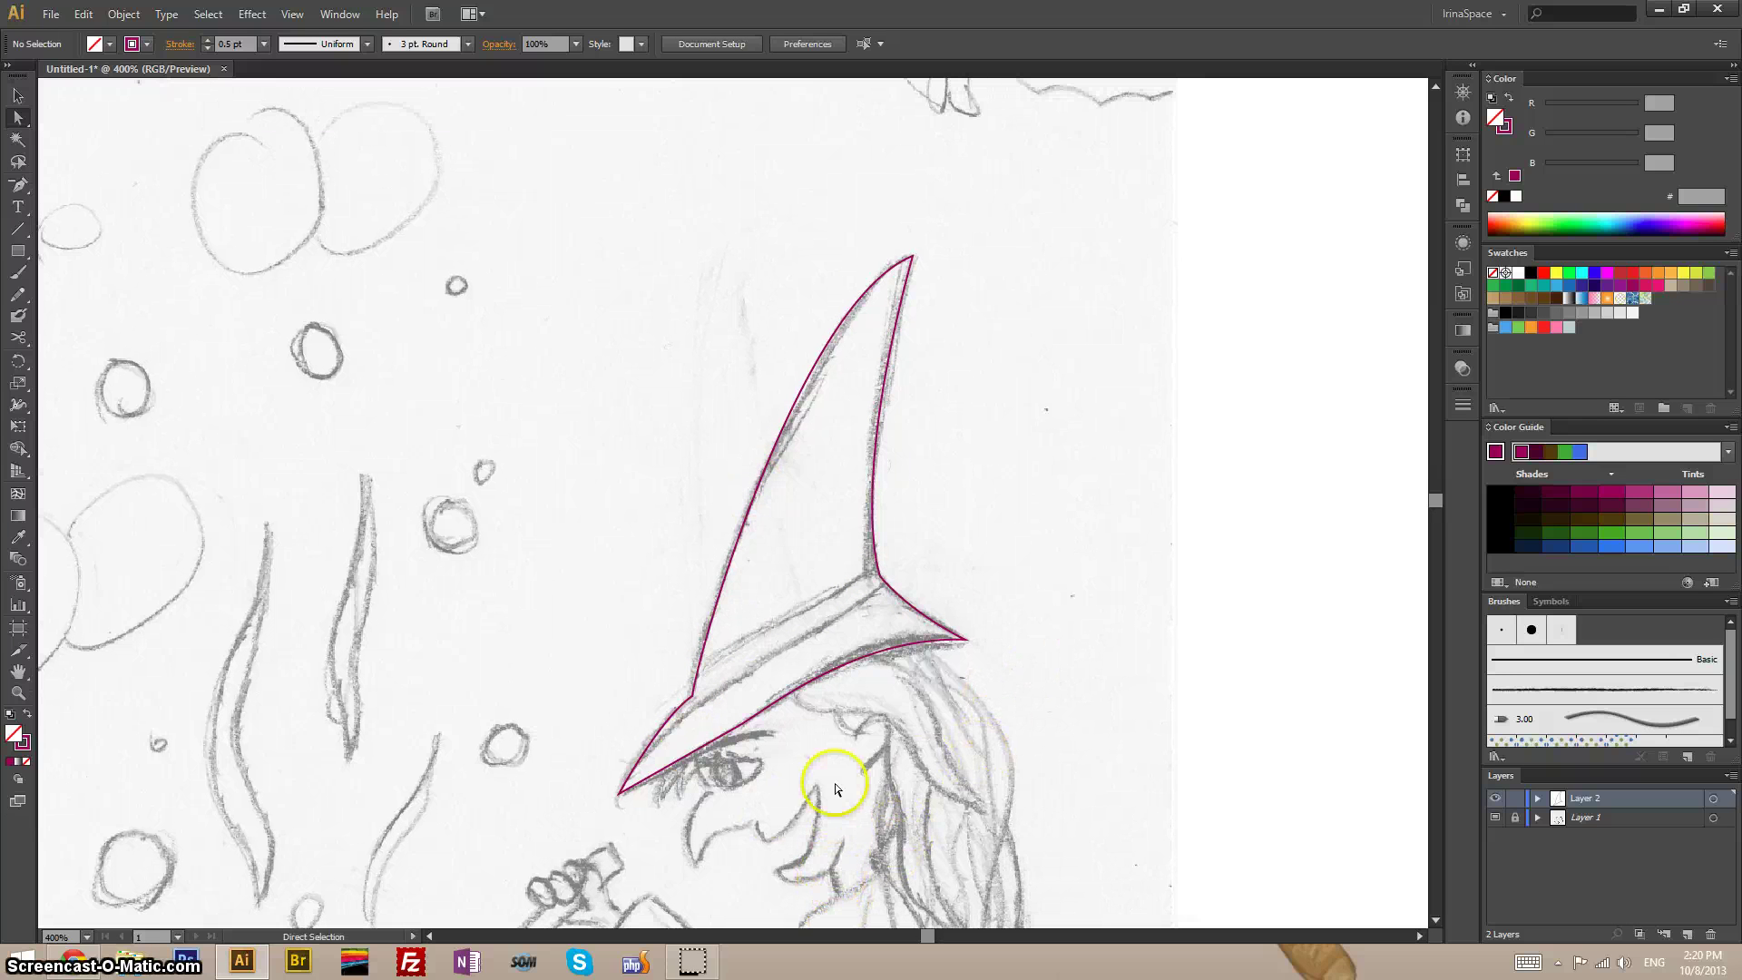